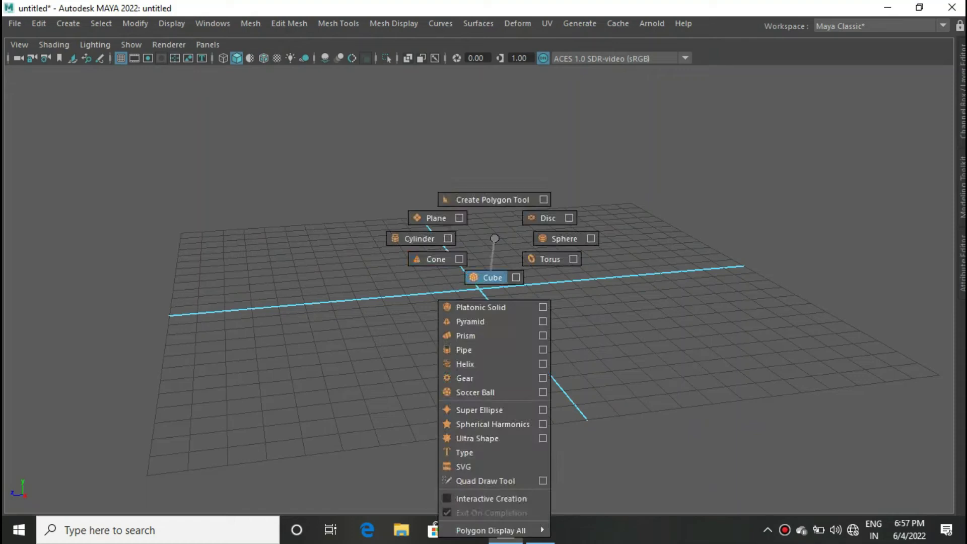
# Step: Create a cylinder, hide the grid, and scale the cylinder into a thin disc
pyautogui.keyDown('shift'); pyautogui.moveTo(456, 247); pyautogui.dragTo(423, 239, button='right'); pyautogui.keyUp('shift')
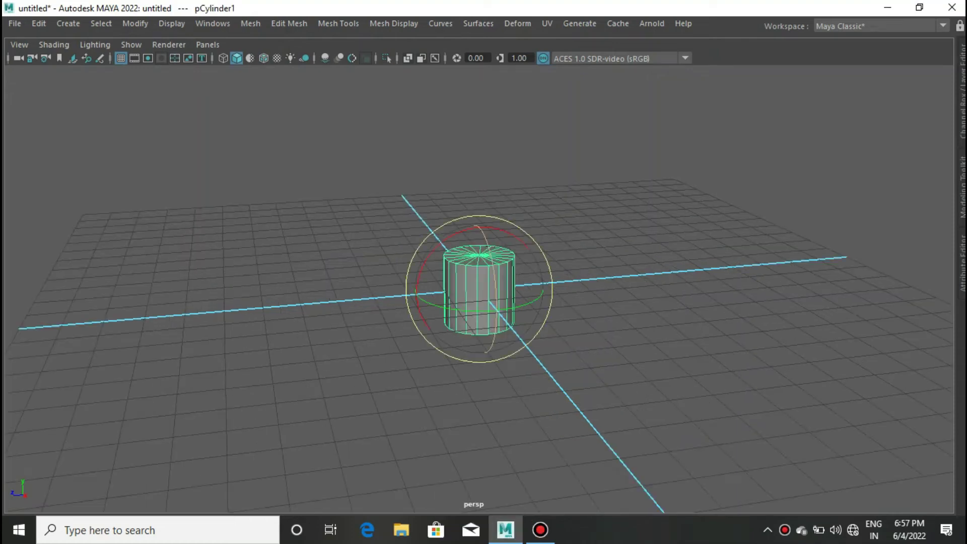
pyautogui.click(121, 58)
pyautogui.press('r')
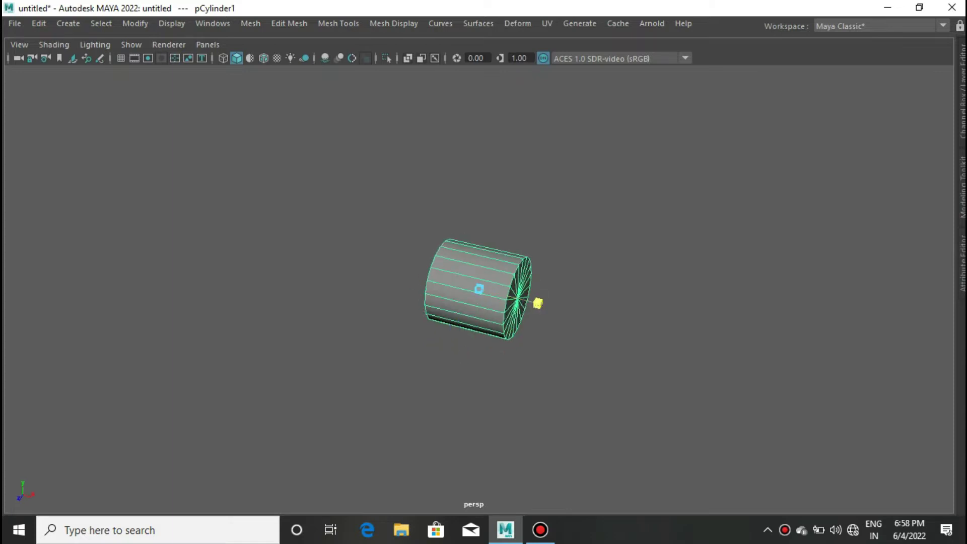
pyautogui.moveTo(538, 302); pyautogui.dragTo(491, 293)
# Step: Insert an edge loop on the cylinder and select the cap's outer edge loop
pyautogui.press('f')
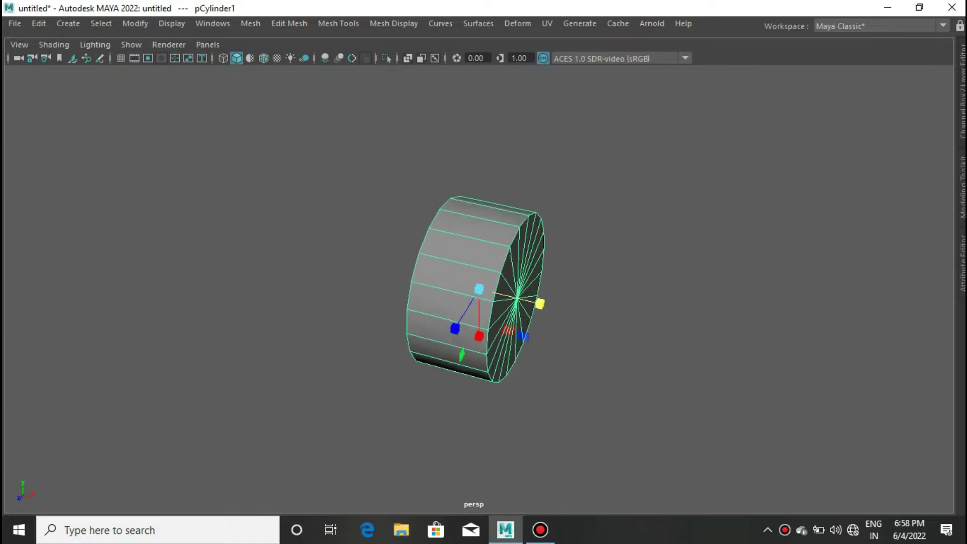
pyautogui.keyDown('shift'); pyautogui.moveTo(479, 156); pyautogui.dragTo(399, 173, button='right'); pyautogui.keyUp('shift')
pyautogui.click(466, 226)
pyautogui.moveTo(503, 222)
pyautogui.keyDown('alt'); pyautogui.mouseDown()
pyautogui.moveTo(569, 219)
pyautogui.moveTo(504, 212)
pyautogui.mouseUp(); pyautogui.keyUp('alt')
pyautogui.doubleClick(524, 203)
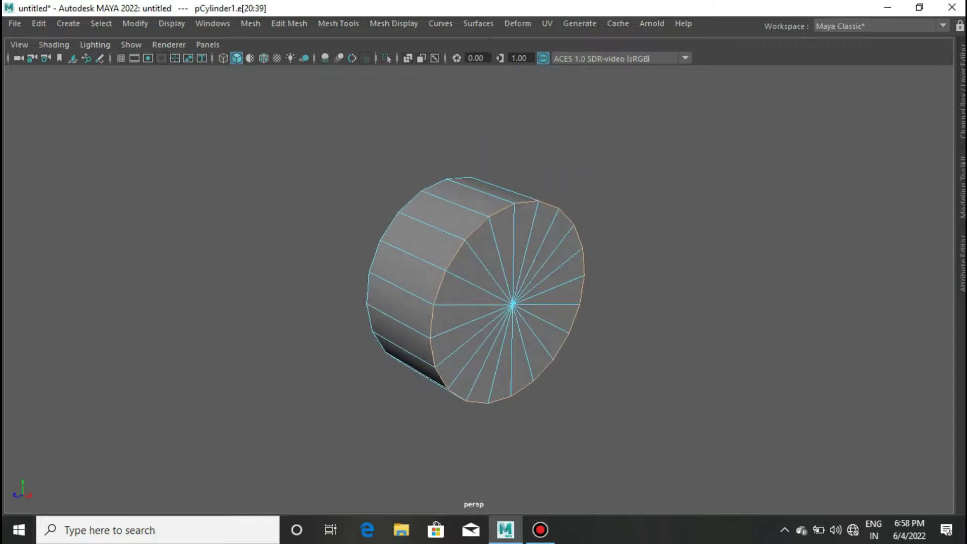
# Step: Convert the cap edge loop into a curve and move it away from the cylinder
pyautogui.click(135, 23)
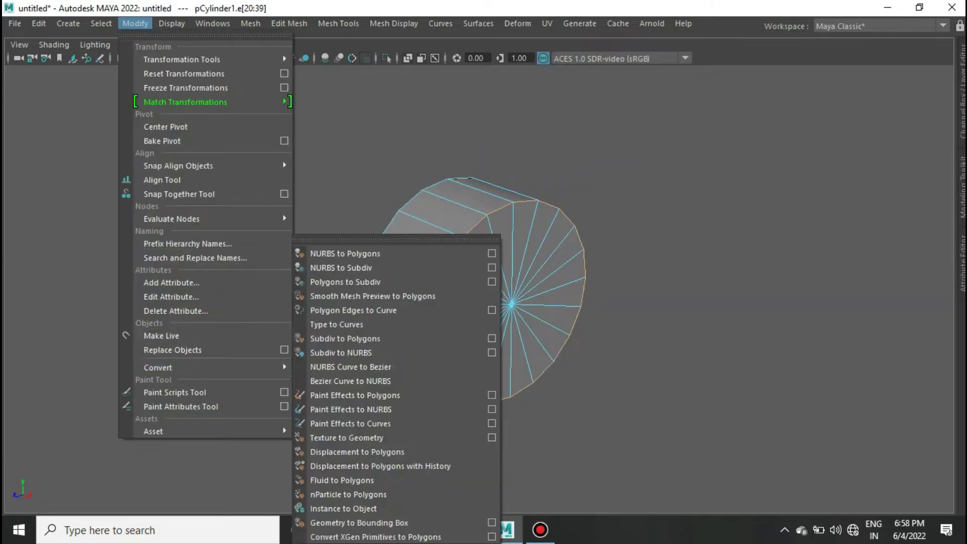
pyautogui.click(352, 310)
pyautogui.moveTo(527, 309); pyautogui.dragTo(612, 335)
pyautogui.moveTo(554, 302)
pyautogui.keyDown('alt'); pyautogui.mouseDown()
pyautogui.moveTo(504, 303)
pyautogui.moveTo(550, 303)
pyautogui.mouseUp(); pyautogui.keyUp('alt')
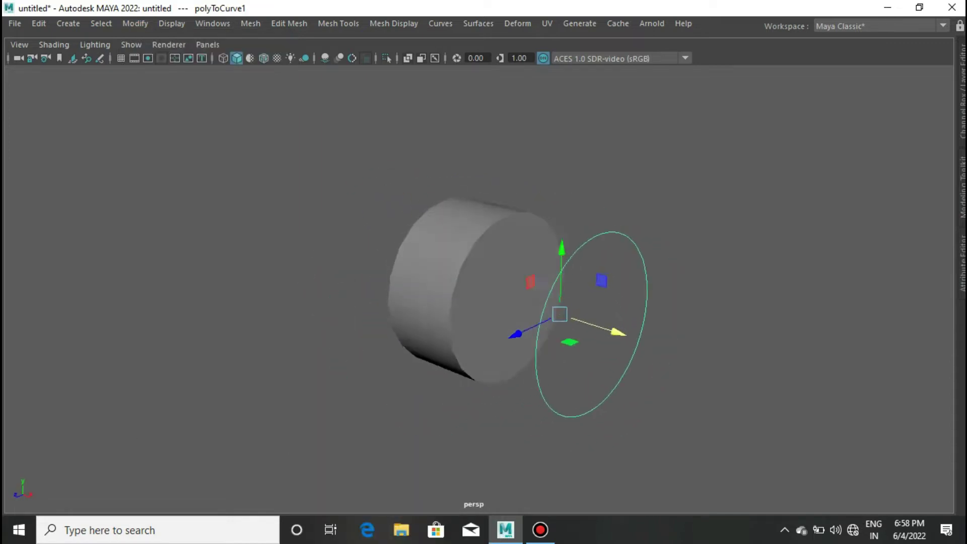
# Step: Add a new polygon cube to the scene
pyautogui.scroll(2, 504, 302)
pyautogui.scroll(-2, 504, 302)
pyautogui.scroll(3, 504, 303)
pyautogui.scroll(2, 504, 302)
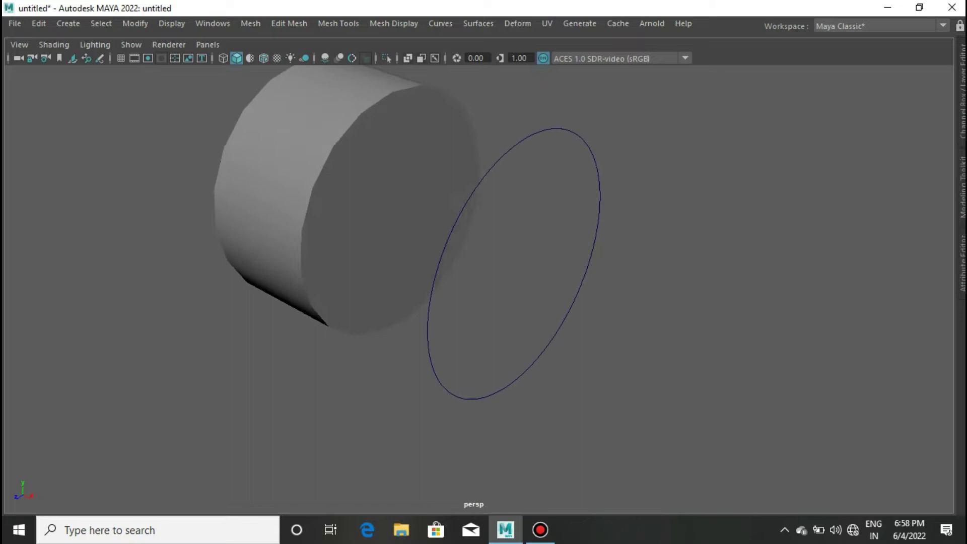
pyautogui.keyDown('shift'); pyautogui.rightClick(642, 239); pyautogui.keyUp('shift')
pyautogui.click(640, 278)
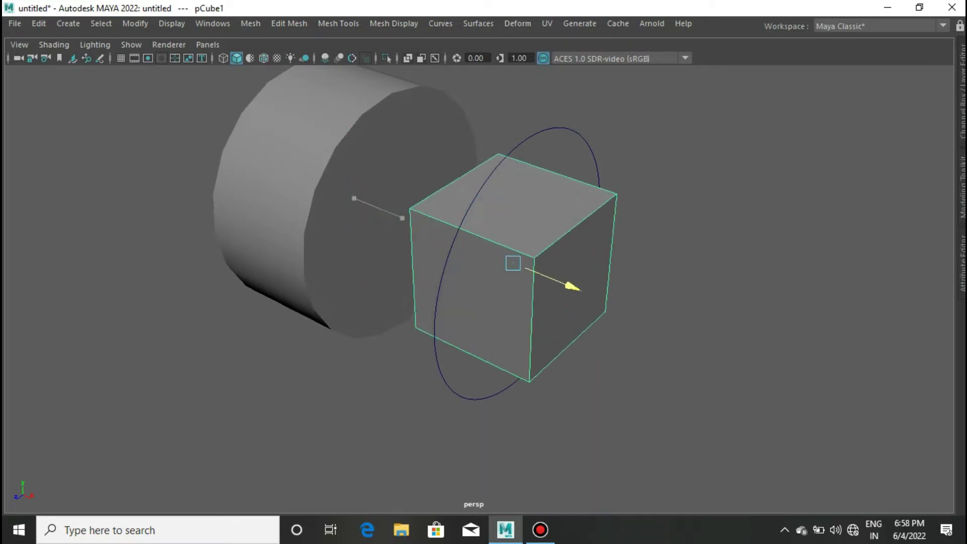
# Step: Move the cube onto the circle curve
pyautogui.scroll(2, 484, 272)
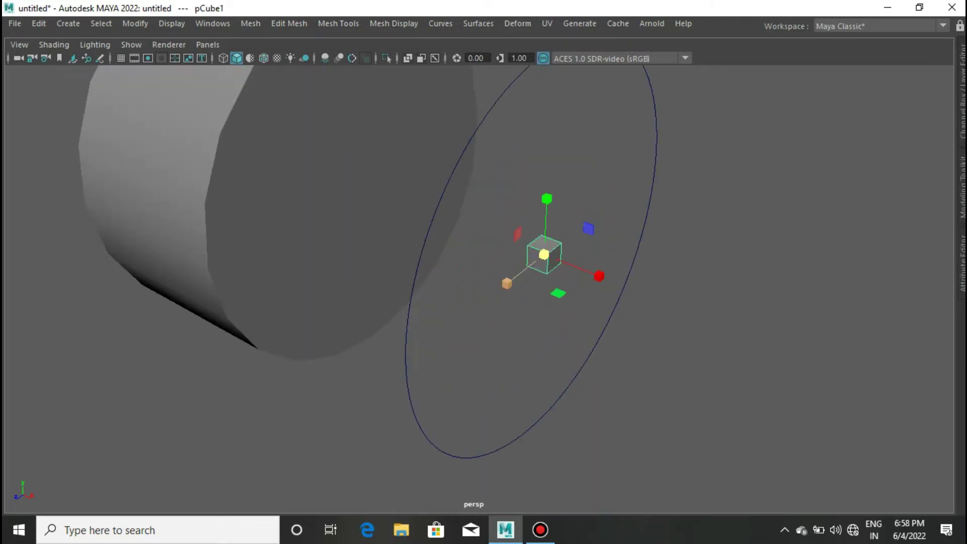
pyautogui.keyDown('alt'); pyautogui.moveTo(483, 303); pyautogui.dragTo(483, 192); pyautogui.keyUp('alt')
pyautogui.moveTo(422, 332); pyautogui.dragTo(622, 312)
pyautogui.keyDown('alt'); pyautogui.moveTo(484, 302); pyautogui.dragTo(484, 227); pyautogui.keyUp('alt')
pyautogui.moveTo(803, 384)
pyautogui.mouseDown()
pyautogui.moveTo(727, 300)
pyautogui.moveTo(748, 290)
pyautogui.mouseUp()
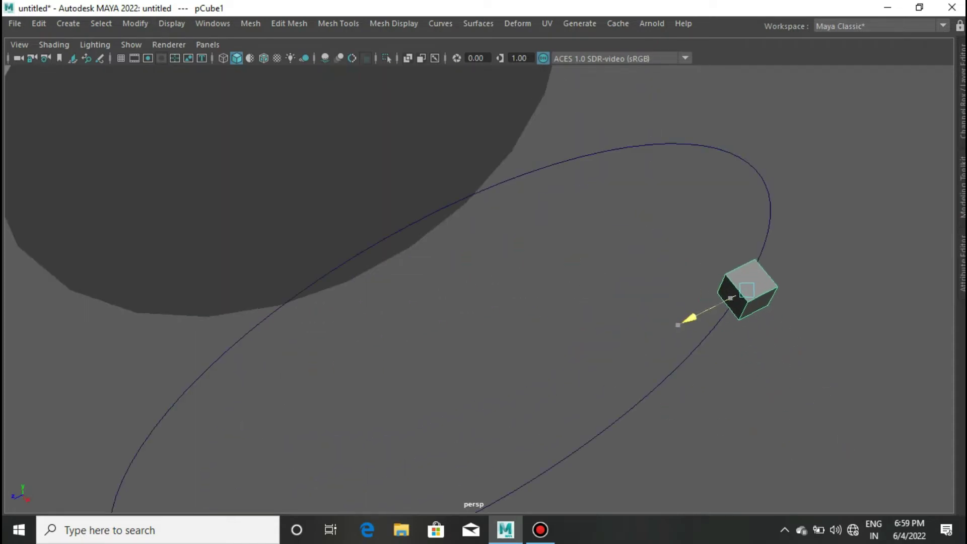
pyautogui.keyDown('alt'); pyautogui.moveTo(555, 252); pyautogui.dragTo(453, 277); pyautogui.keyUp('alt')
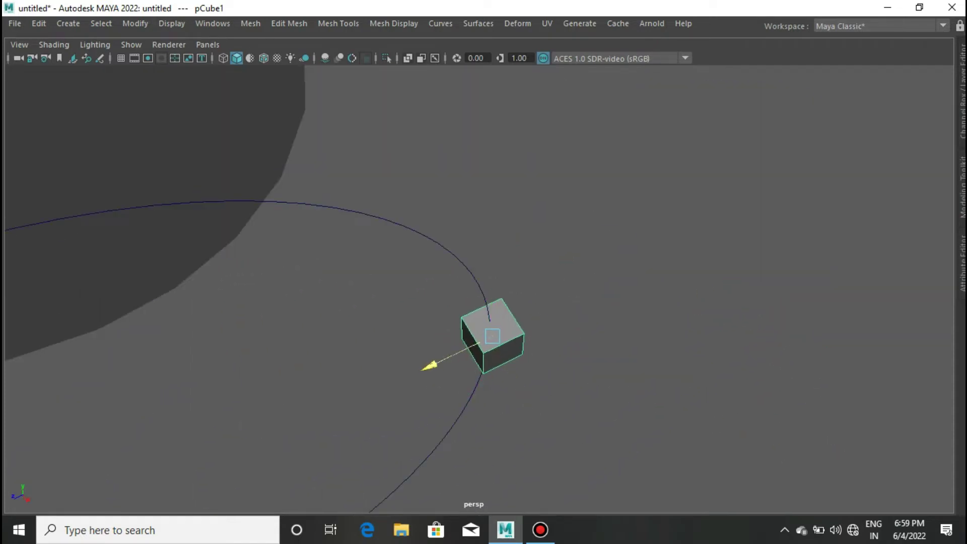
pyautogui.keyDown('alt'); pyautogui.moveTo(483, 302); pyautogui.dragTo(605, 252); pyautogui.keyUp('alt')
# Step: Bevel the cube's edges with Ctrl+B into an octagonal prism
pyautogui.keyDown('shift'); pyautogui.rightClick(554, 198); pyautogui.keyUp('shift')
pyautogui.rightClick(555, 197)
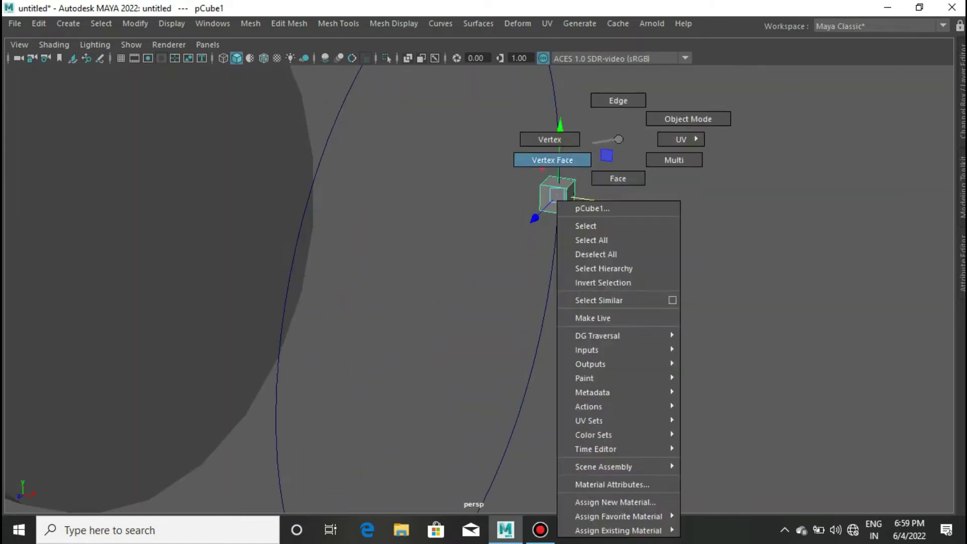
pyautogui.keyDown('alt'); pyautogui.moveTo(555, 198); pyautogui.dragTo(592, 106, button='right'); pyautogui.keyUp('alt')
pyautogui.hotkey('ctrl', 'b')
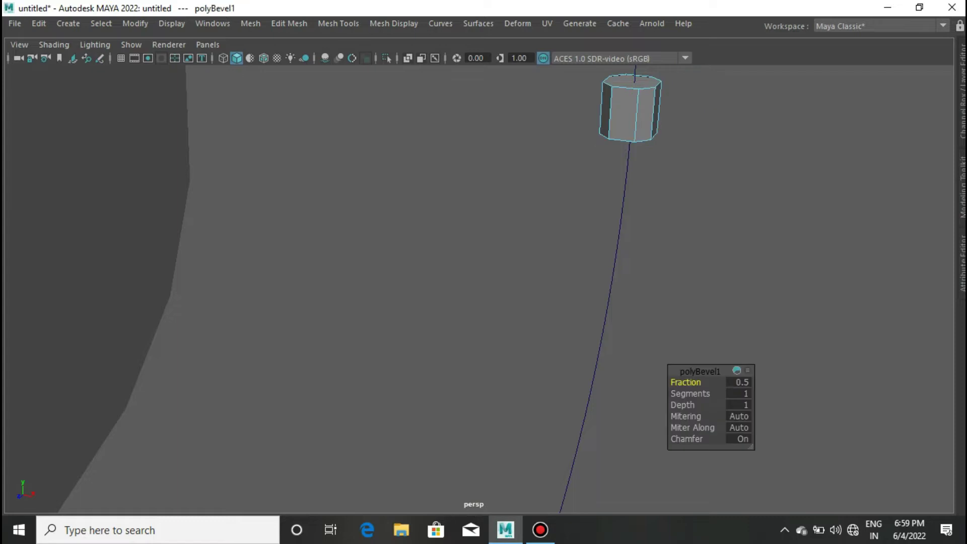
pyautogui.keyDown('alt'); pyautogui.moveTo(554, 202); pyautogui.dragTo(504, 227, button='right'); pyautogui.keyUp('alt')
pyautogui.moveTo(503, 227)
pyautogui.keyDown('alt'); pyautogui.mouseDown()
pyautogui.moveTo(529, 151)
pyautogui.moveTo(556, 139)
pyautogui.mouseUp(); pyautogui.keyUp('alt')
# Step: In Face mode, select the cube's top face together with the circle curve
pyautogui.rightClick(556, 139)
pyautogui.moveTo(556, 140); pyautogui.dragTo(555, 179, button='right')
pyautogui.click(560, 314)
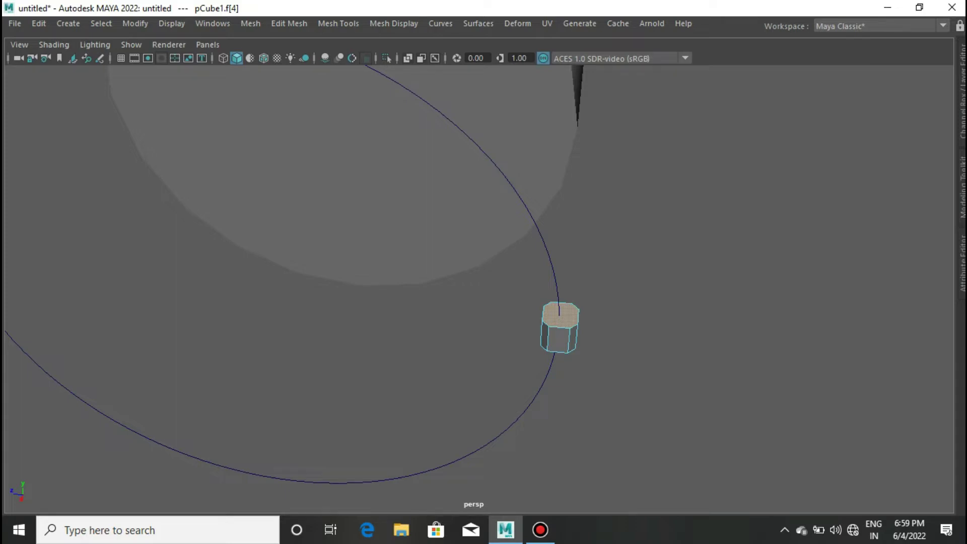
pyautogui.moveTo(554, 182); pyautogui.dragTo(534, 295, button='right')
pyautogui.keyDown('shift'); pyautogui.rightClick(572, 151); pyautogui.keyUp('shift')
pyautogui.moveTo(572, 139); pyautogui.dragTo(573, 177, button='right')
pyautogui.click(560, 314)
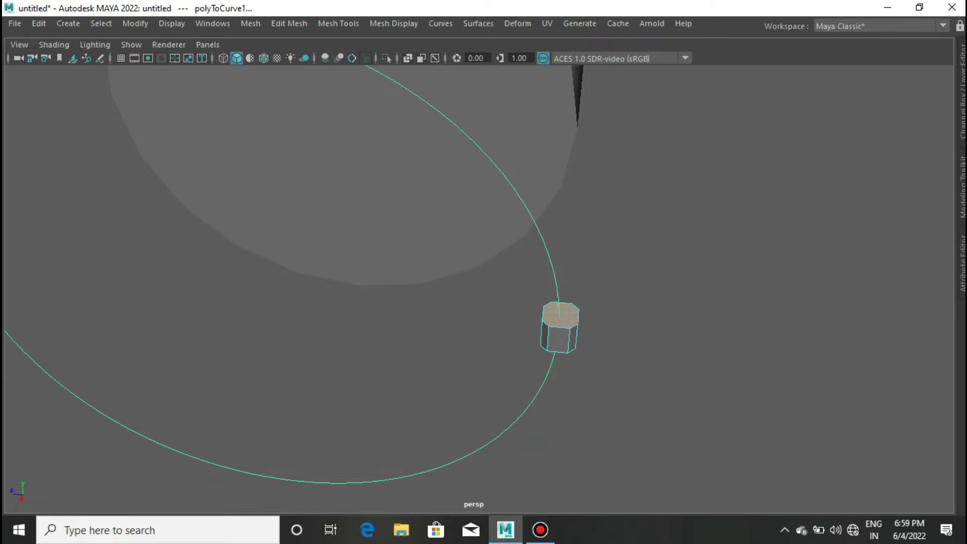
# Step: Extrude the top face along the circle curve with 25 divisions
pyautogui.click(251, 23)
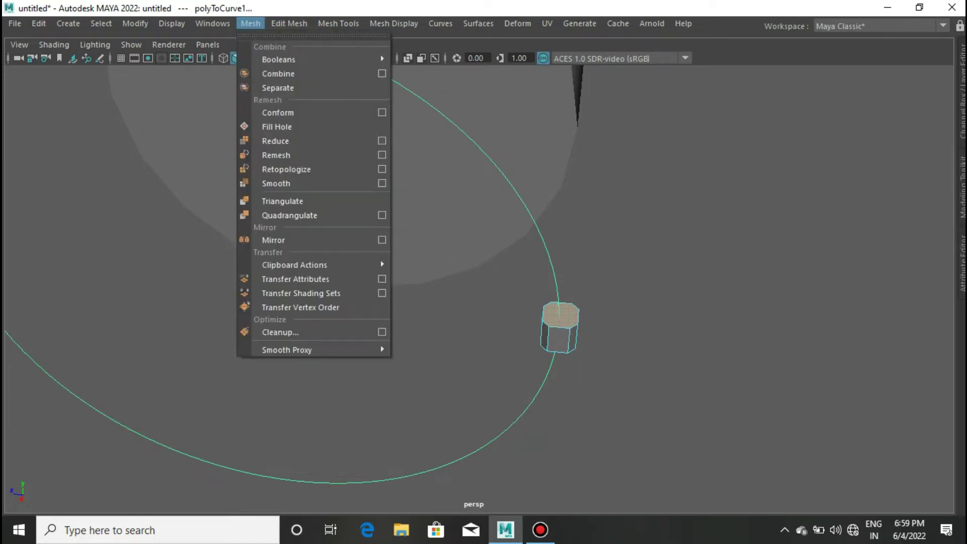
pyautogui.click(338, 23)
pyautogui.click(288, 23)
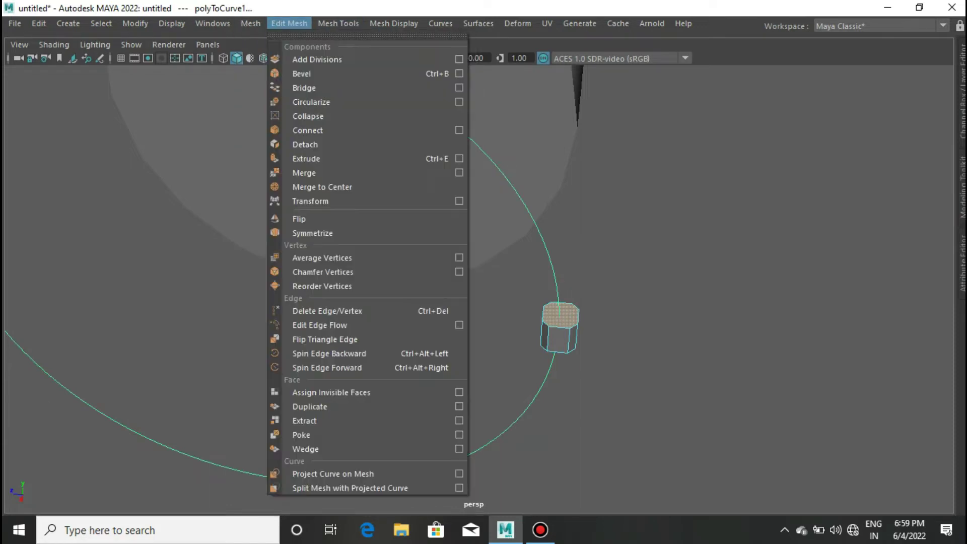
pyautogui.click(307, 158)
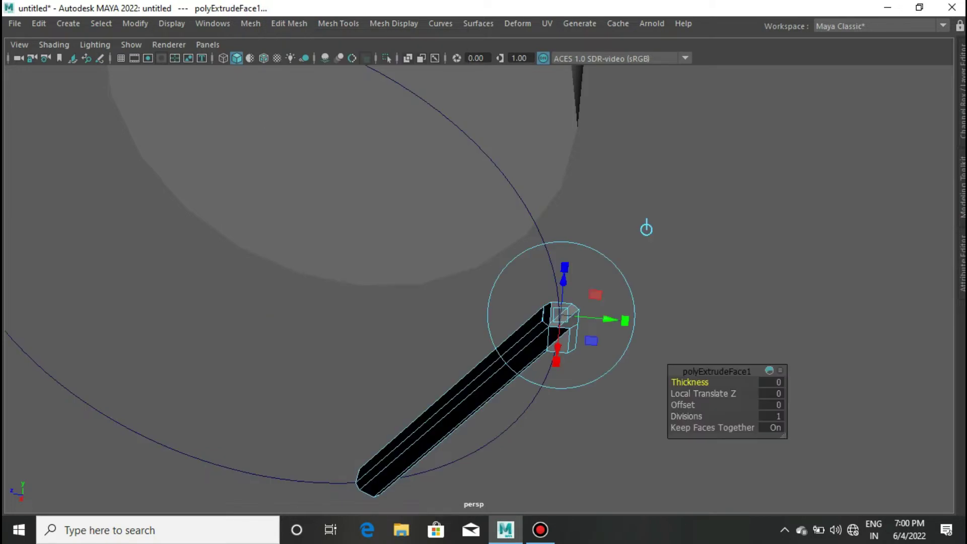
pyautogui.click(686, 416)
pyautogui.moveTo(686, 416); pyautogui.dragTo(741, 416, button='middle')
pyautogui.click(682, 405)
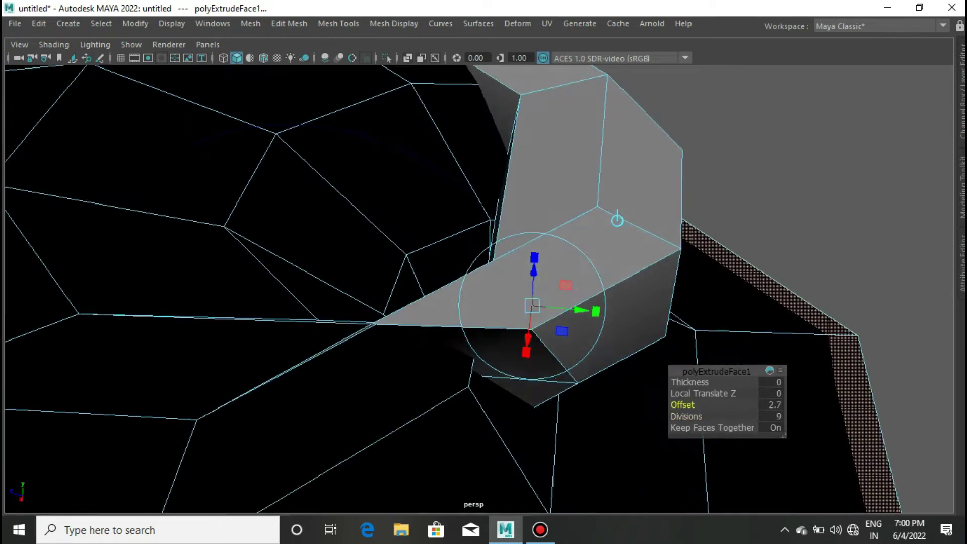
pyautogui.moveTo(617, 219); pyautogui.dragTo(660, 150, button='middle')
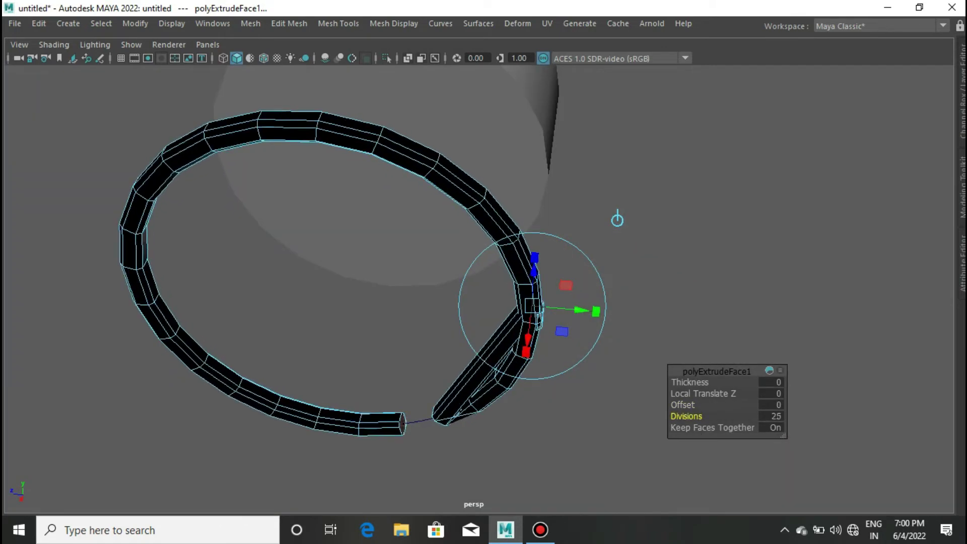
pyautogui.keyDown('alt'); pyautogui.moveTo(660, 150); pyautogui.dragTo(641, 193); pyautogui.keyUp('alt')
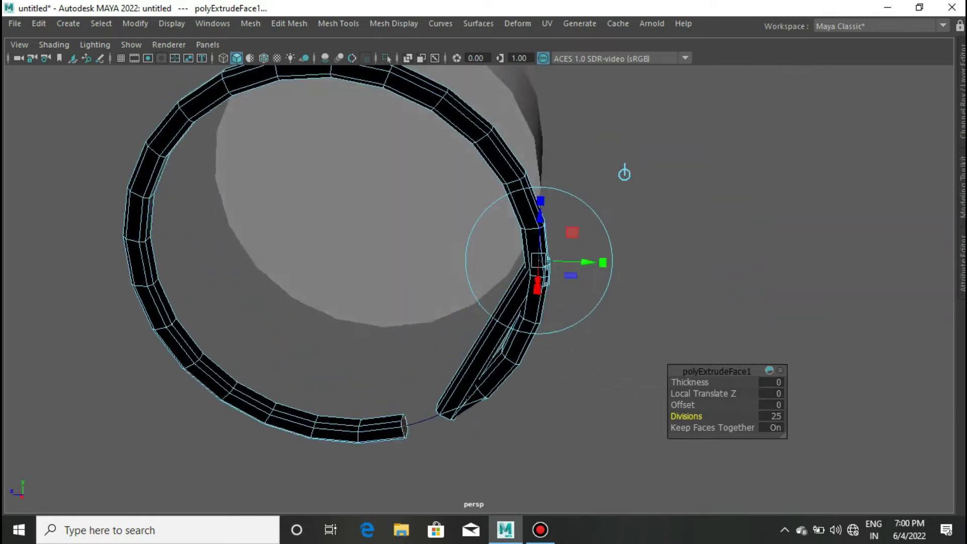
# Step: Return to Object Mode and duplicate the ring with Ctrl+D
pyautogui.moveTo(641, 193); pyautogui.dragTo(746, 119, button='right')
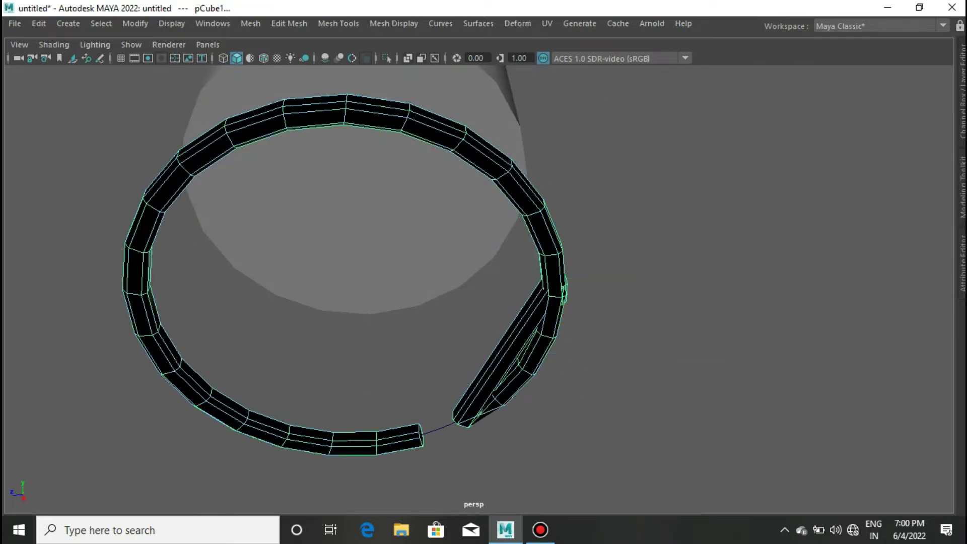
pyautogui.scroll(-3, 639, 190)
pyautogui.hotkey('ctrl', 'd')
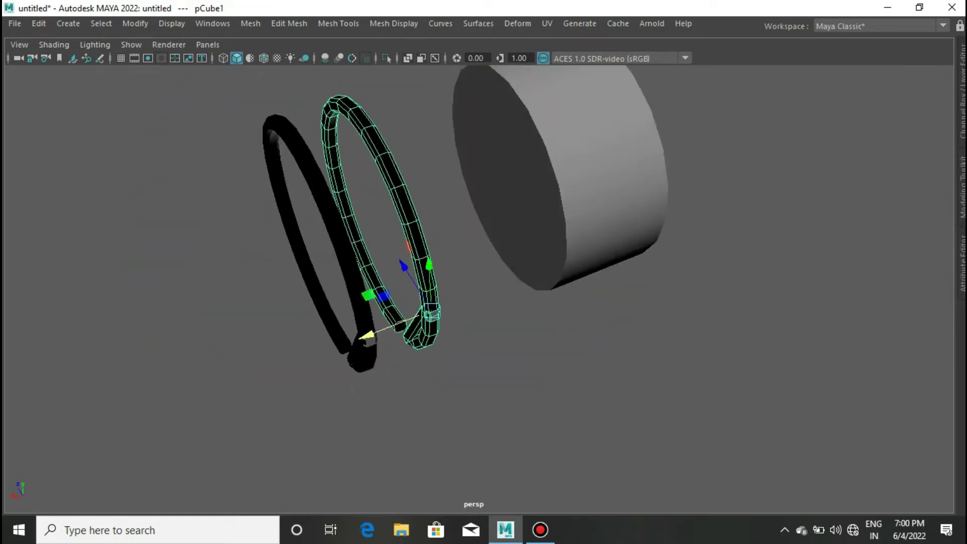
pyautogui.hotkey('ctrl', 'z')
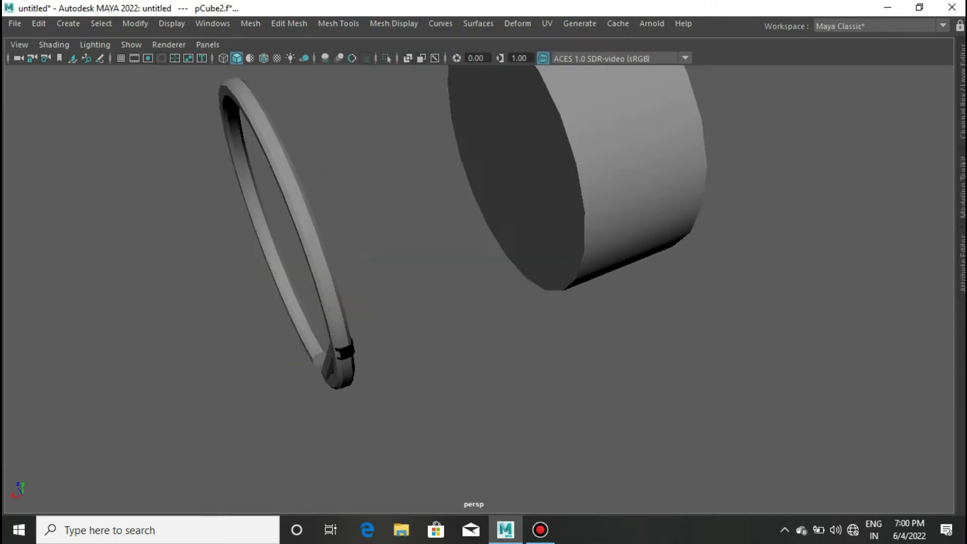
# Step: In Right View, select and delete the uneven right-half faces of the ring
pyautogui.press('space')
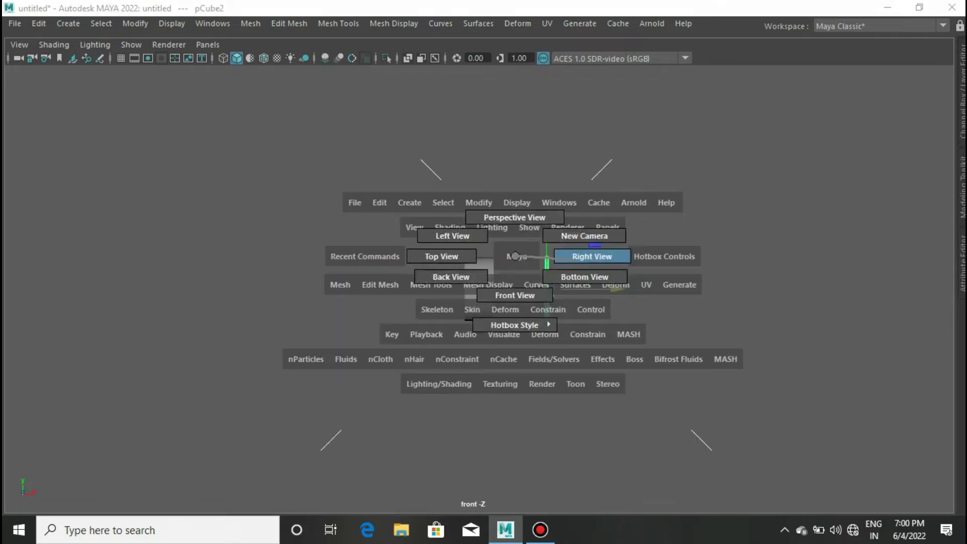
pyautogui.moveTo(489, 255); pyautogui.dragTo(584, 255)
pyautogui.scroll(2, 494, 215)
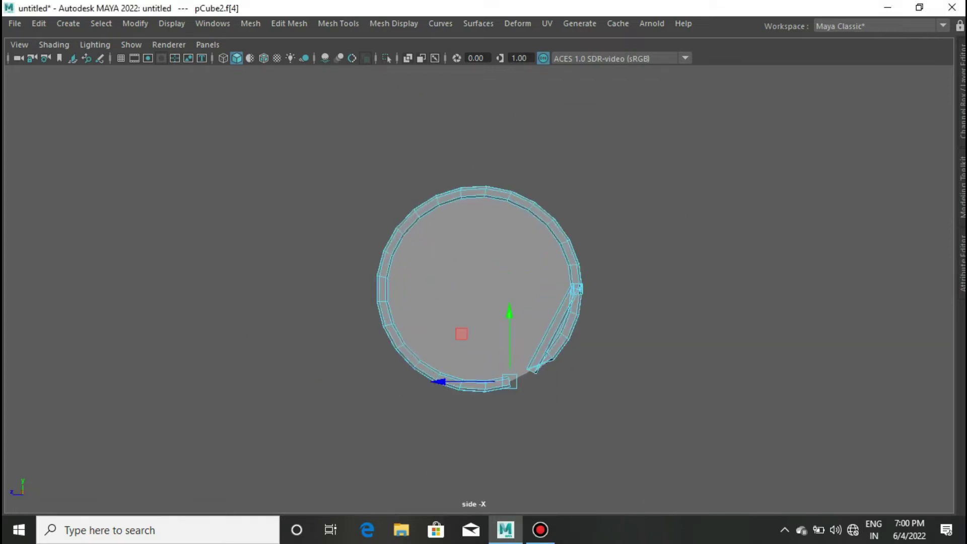
pyautogui.scroll(2, 499, 171)
pyautogui.moveTo(498, 142); pyautogui.dragTo(677, 467)
pyautogui.press('Delete')
# Step: Mirror the remaining half ring across the Z axis
pyautogui.moveTo(505, 126); pyautogui.dragTo(439, 125, button='right')
pyautogui.moveTo(469, 112); pyautogui.dragTo(549, 447)
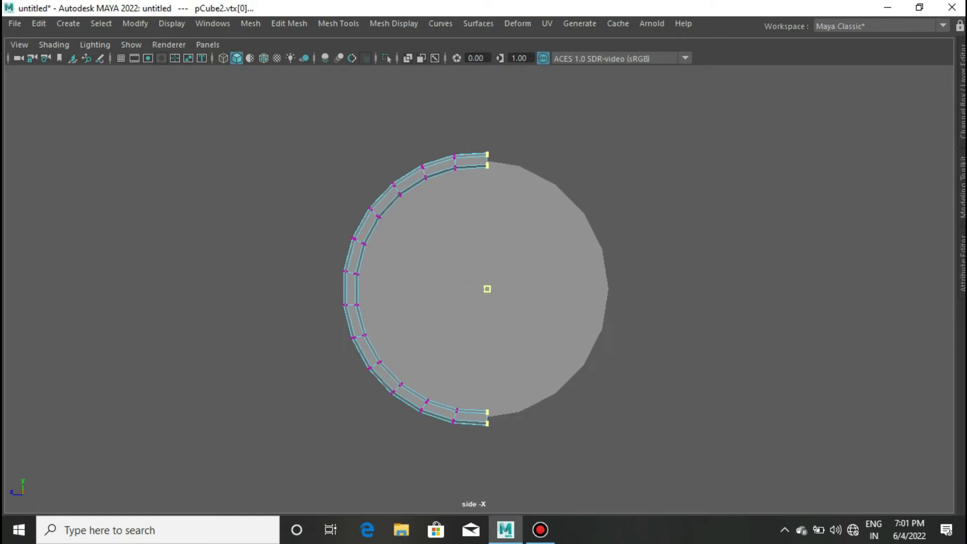
pyautogui.moveTo(529, 138); pyautogui.dragTo(596, 119, button='right')
pyautogui.keyDown('shift'); pyautogui.rightClick(459, 149); pyautogui.keyUp('shift')
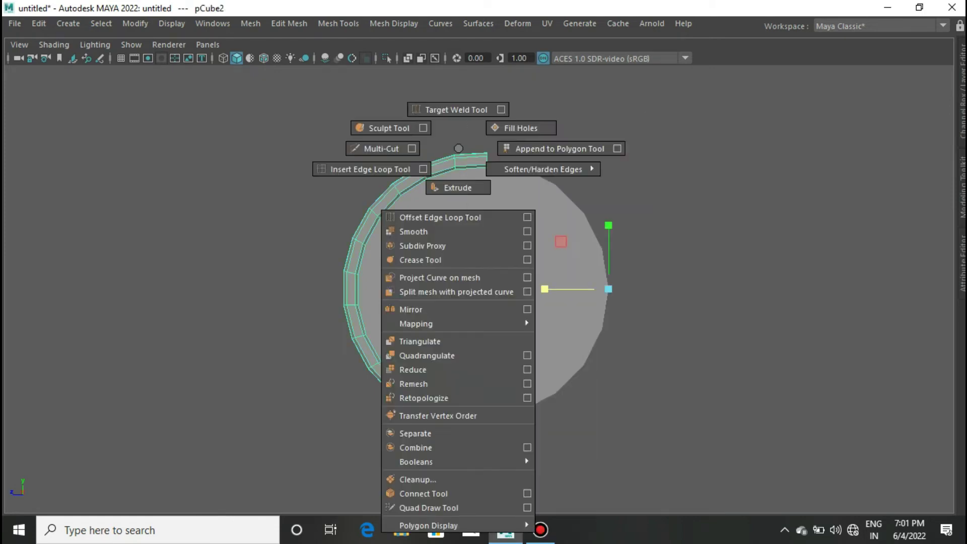
pyautogui.click(410, 309)
pyautogui.click(777, 416)
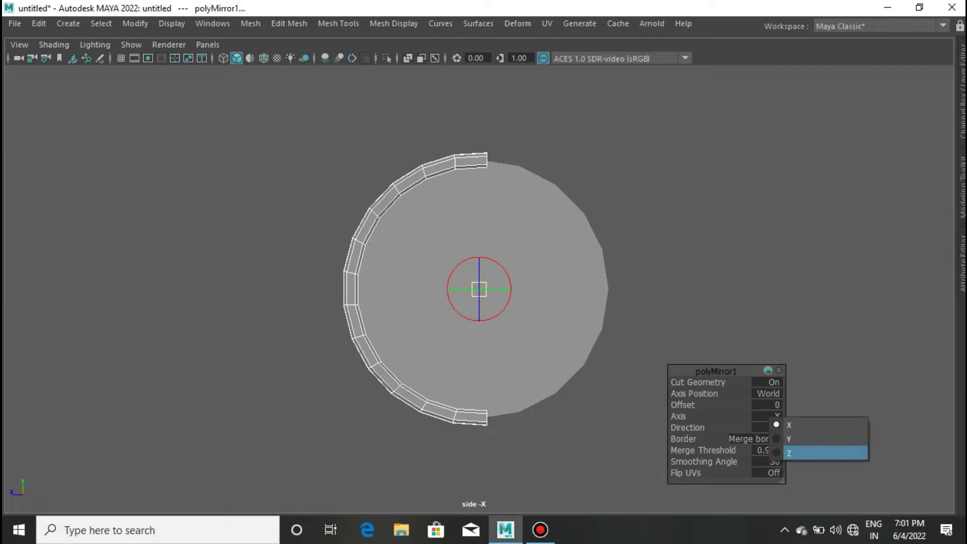
pyautogui.click(816, 451)
# Step: Return to the perspective view and orbit around the closed ring
pyautogui.press('space')
pyautogui.moveTo(670, 289); pyautogui.dragTo(670, 241)
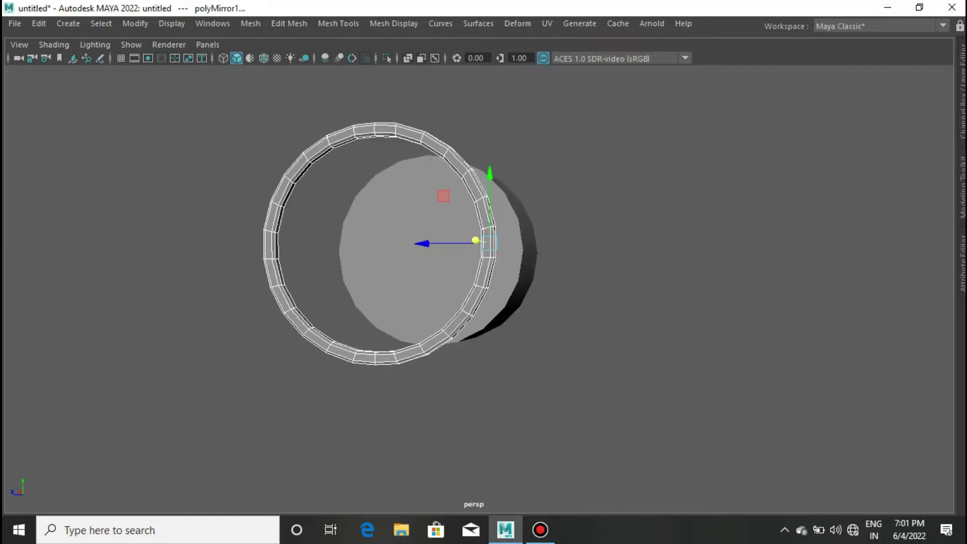
pyautogui.keyDown('alt'); pyautogui.moveTo(555, 252); pyautogui.dragTo(630, 226); pyautogui.keyUp('alt')
pyautogui.click(135, 23)
pyautogui.click(655, 151)
# Step: Bevel the ring's middle edge loop with a fraction of 0.25
pyautogui.scroll(5, 504, 302)
pyautogui.moveTo(504, 302)
pyautogui.keyDown('alt'); pyautogui.mouseDown()
pyautogui.moveTo(645, 257)
pyautogui.moveTo(680, 232)
pyautogui.mouseUp(); pyautogui.keyUp('alt')
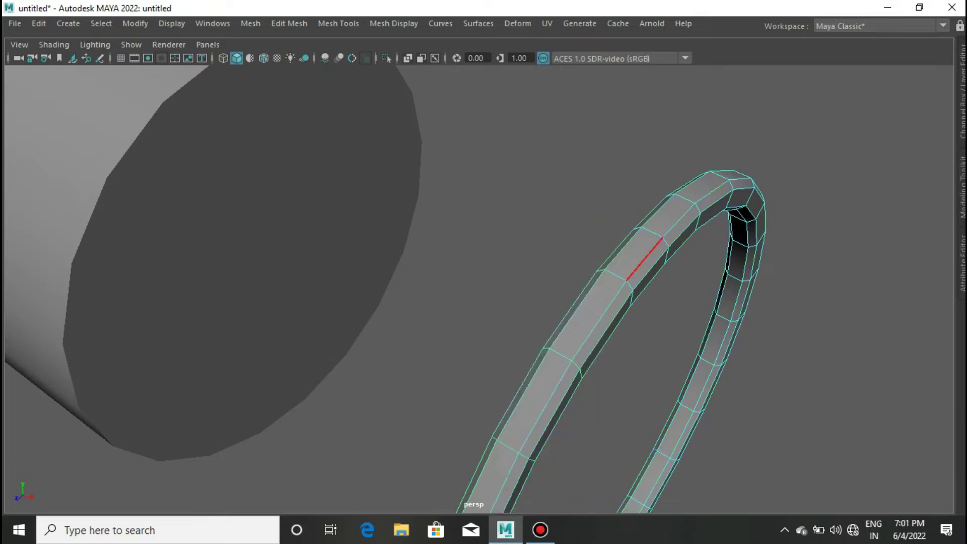
pyautogui.doubleClick(645, 257)
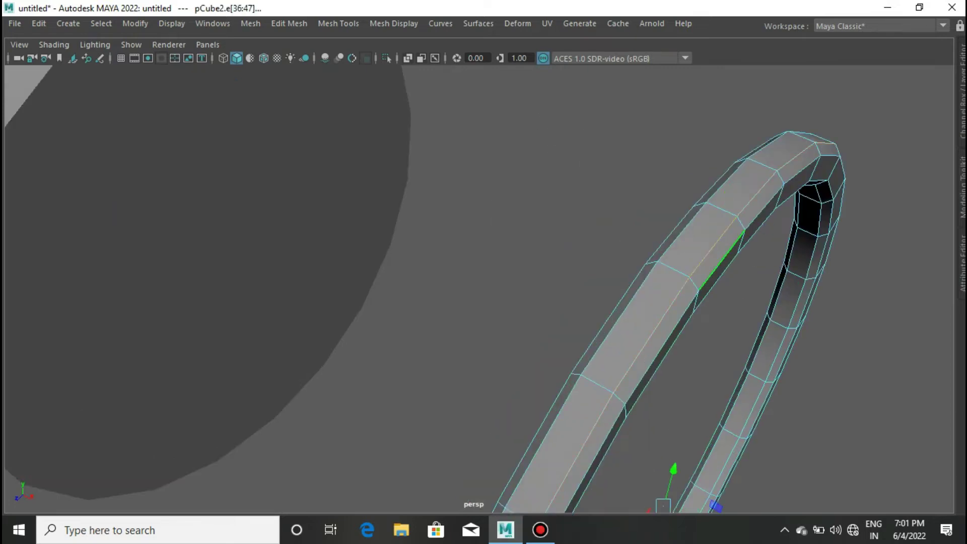
pyautogui.keyDown('alt'); pyautogui.moveTo(503, 302); pyautogui.dragTo(504, 227); pyautogui.keyUp('alt')
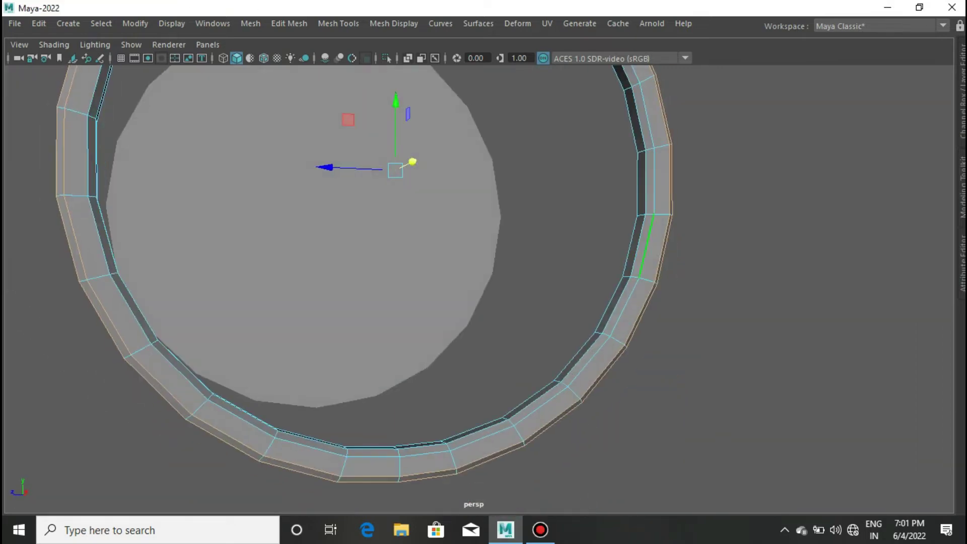
pyautogui.moveTo(504, 302)
pyautogui.keyDown('alt'); pyautogui.mouseDown()
pyautogui.moveTo(554, 252)
pyautogui.moveTo(630, 262)
pyautogui.mouseUp(); pyautogui.keyUp('alt')
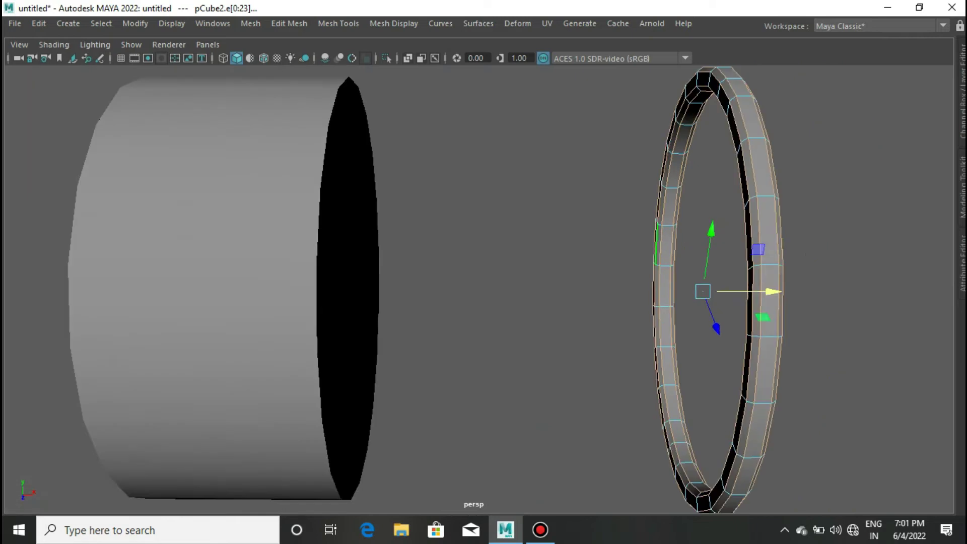
pyautogui.hotkey('ctrl', 'b')
pyautogui.moveTo(686, 382); pyautogui.dragTo(650, 382)
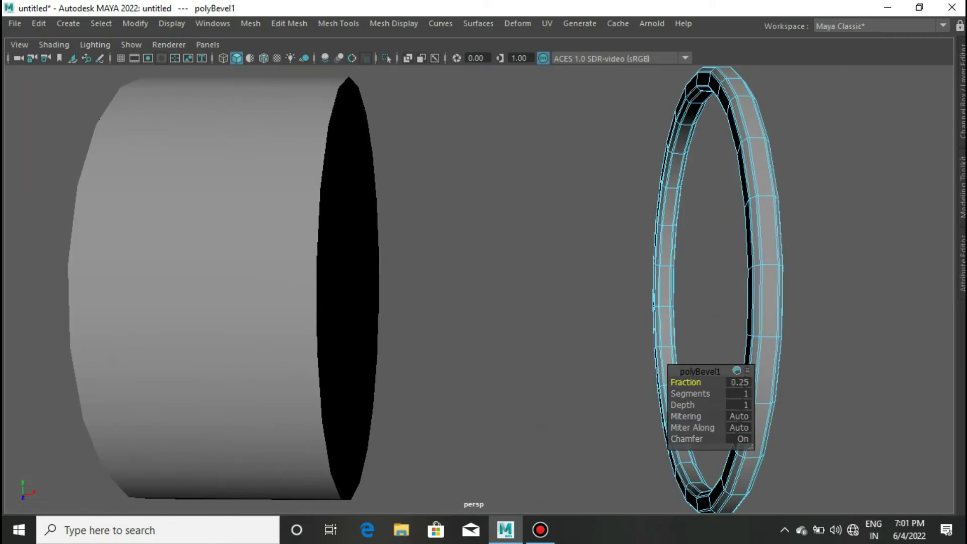
pyautogui.press('Return')
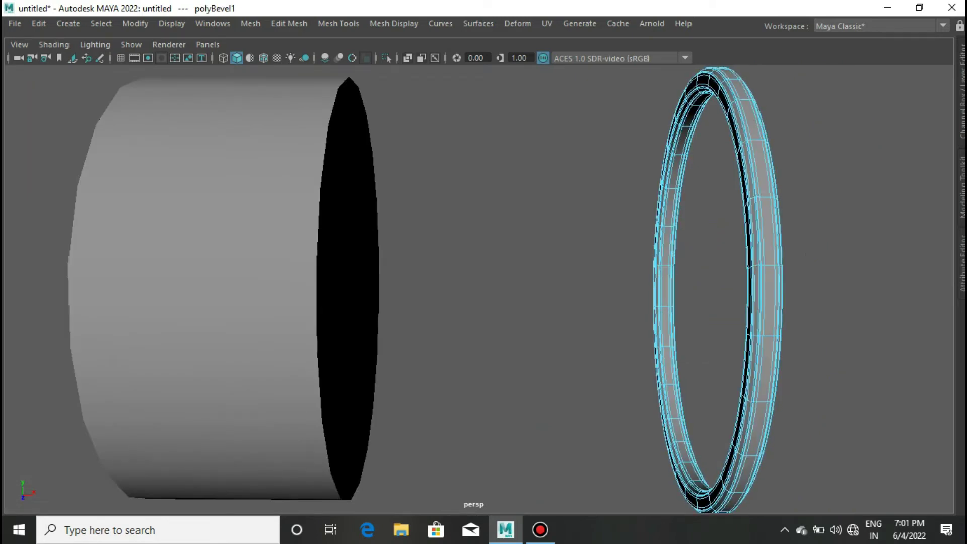
# Step: Reselect the ring object and slide it along X onto the cylinder's body
pyautogui.moveTo(712, 138); pyautogui.dragTo(788, 119, button='right')
pyautogui.scroll(-3, 504, 272)
pyautogui.hotkey('ctrl', 'z')
pyautogui.moveTo(695, 291)
pyautogui.mouseDown()
pyautogui.moveTo(454, 291)
pyautogui.moveTo(554, 252)
pyautogui.mouseUp()
pyautogui.scroll(3, 439, 303)
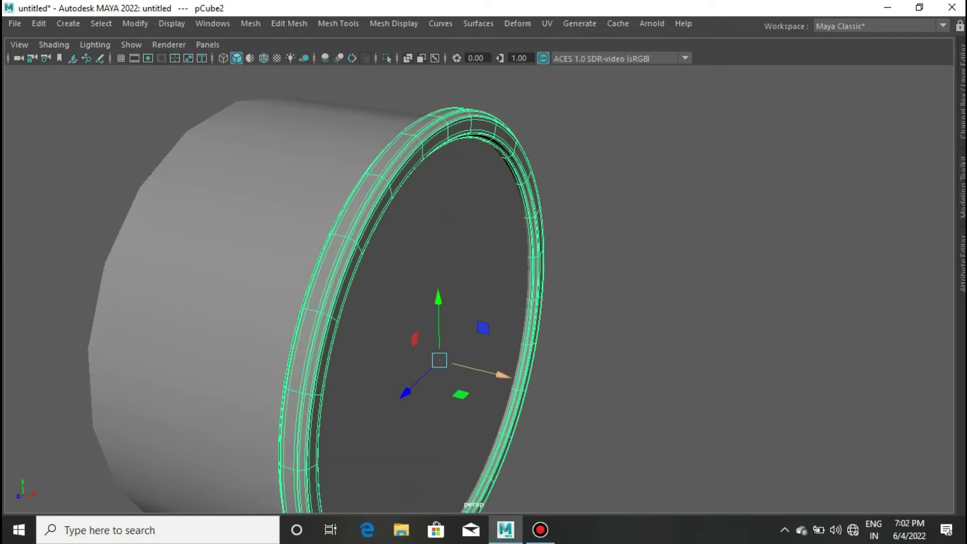
pyautogui.scroll(-3, 453, 327)
pyautogui.scroll(-3, 454, 327)
pyautogui.moveTo(518, 339); pyautogui.dragTo(433, 328)
# Step: Inset the cylinder's end cap faces with a 0.03 extrude offset and delete them
pyautogui.click(403, 302)
pyautogui.keyDown('alt'); pyautogui.moveTo(453, 252); pyautogui.dragTo(478, 139); pyautogui.keyUp('alt')
pyautogui.rightClick(478, 139)
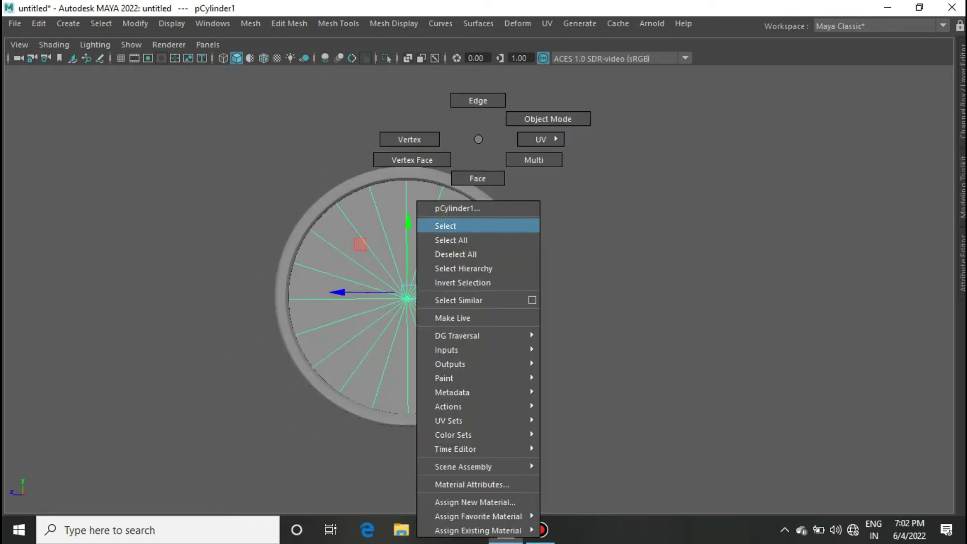
pyautogui.click(478, 179)
pyautogui.moveTo(272, 166); pyautogui.dragTo(545, 434)
pyautogui.hotkey('ctrl', 'e')
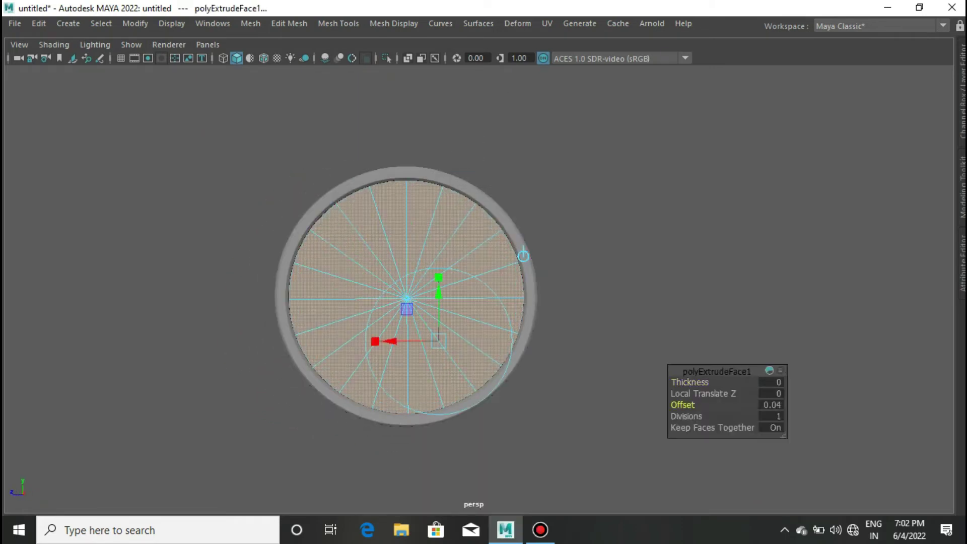
pyautogui.scroll(2, 391, 296)
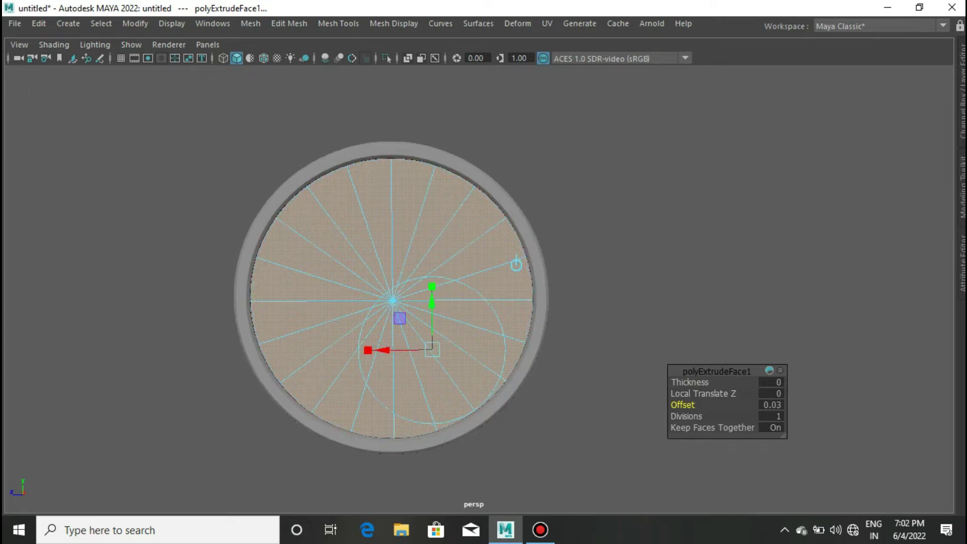
pyautogui.press('q')
pyautogui.press('Delete')
# Step: Orbit around the opened tube and return to Object Mode
pyautogui.moveTo(483, 272)
pyautogui.keyDown('alt'); pyautogui.mouseDown()
pyautogui.moveTo(483, 166)
pyautogui.moveTo(648, 138)
pyautogui.mouseUp(); pyautogui.keyUp('alt')
pyautogui.moveTo(647, 138); pyautogui.dragTo(650, 179, button='right')
pyautogui.moveTo(580, 503)
pyautogui.mouseDown()
pyautogui.moveTo(464, 292)
pyautogui.moveTo(654, 138)
pyautogui.mouseUp()
pyautogui.moveTo(654, 138); pyautogui.dragTo(726, 119, button='right')
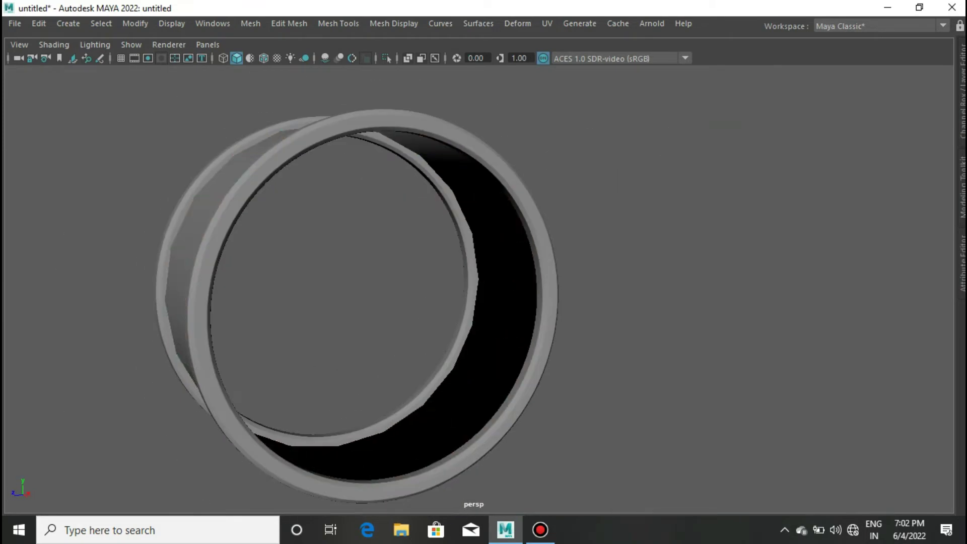
# Step: In wireframe, bridge the tube's border edges to close the band wall
pyautogui.press('4')
pyautogui.keyDown('alt'); pyautogui.moveTo(483, 272); pyautogui.dragTo(403, 242); pyautogui.keyUp('alt')
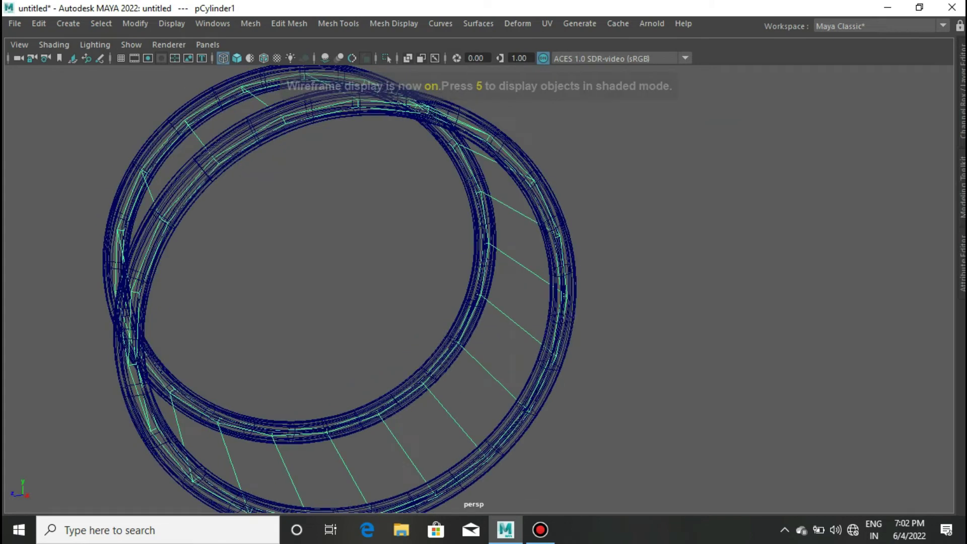
pyautogui.moveTo(370, 138); pyautogui.dragTo(372, 99, button='right')
pyautogui.click(292, 190)
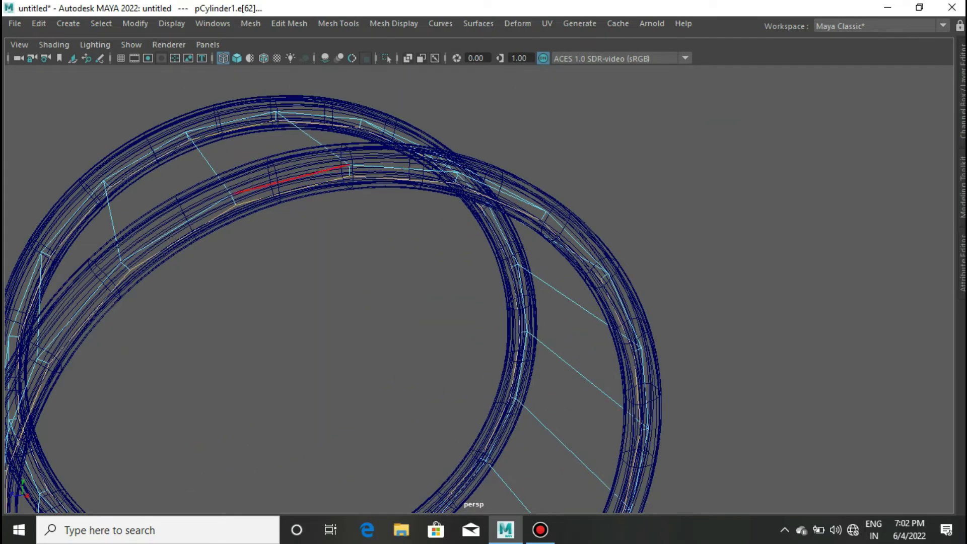
pyautogui.keyDown('shift'); pyautogui.moveTo(242, 131); pyautogui.dragTo(207, 298, button='right'); pyautogui.keyUp('shift')
pyautogui.hotkey('ctrl', 'z')
pyautogui.keyDown('shift'); pyautogui.moveTo(282, 222); pyautogui.dragTo(251, 363, button='right'); pyautogui.keyUp('shift')
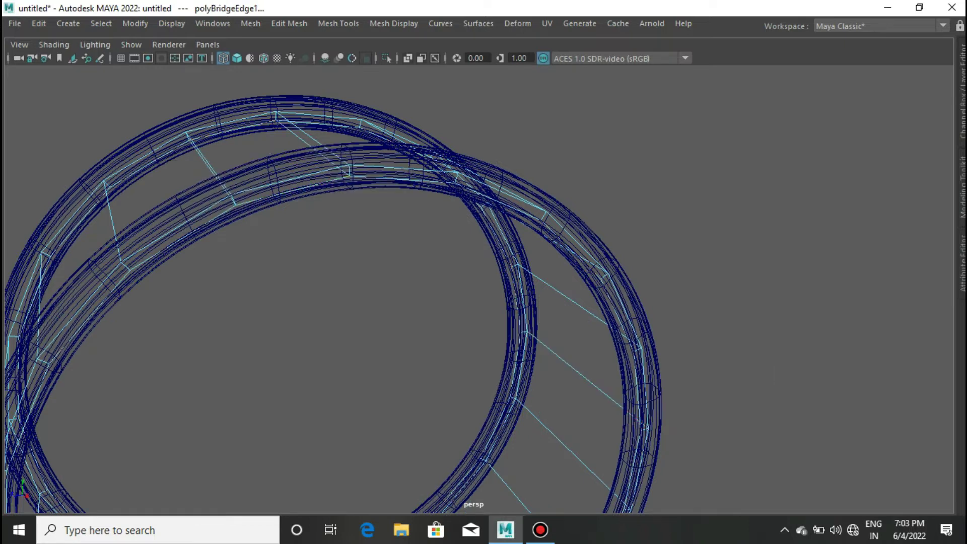
pyautogui.keyDown('shift'); pyautogui.moveTo(292, 188); pyautogui.dragTo(280, 359, button='right'); pyautogui.keyUp('shift')
pyautogui.press('5')
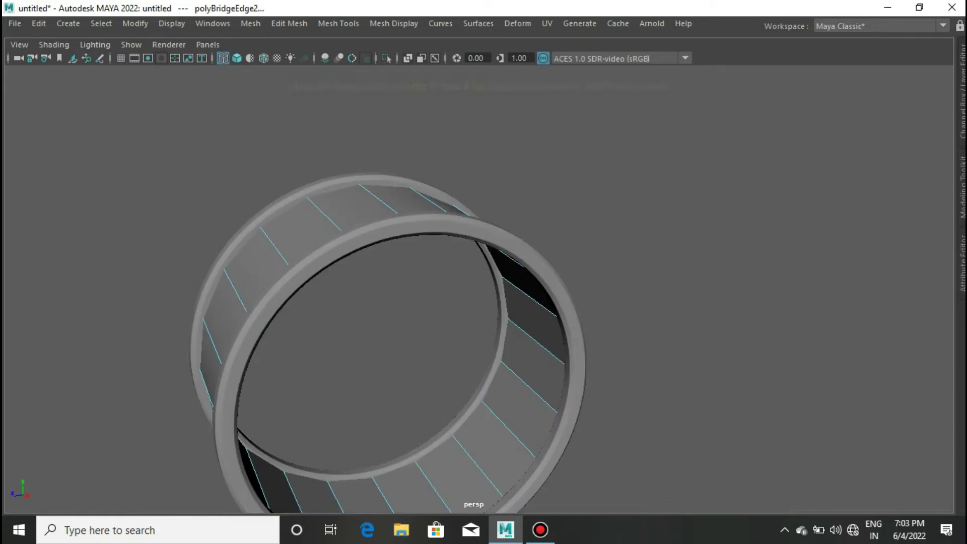
# Step: Insert an edge loop around the band's inner faces
pyautogui.keyDown('shift'); pyautogui.rightClick(399, 304); pyautogui.keyUp('shift')
pyautogui.keyDown('alt'); pyautogui.moveTo(400, 304); pyautogui.dragTo(478, 376); pyautogui.keyUp('alt')
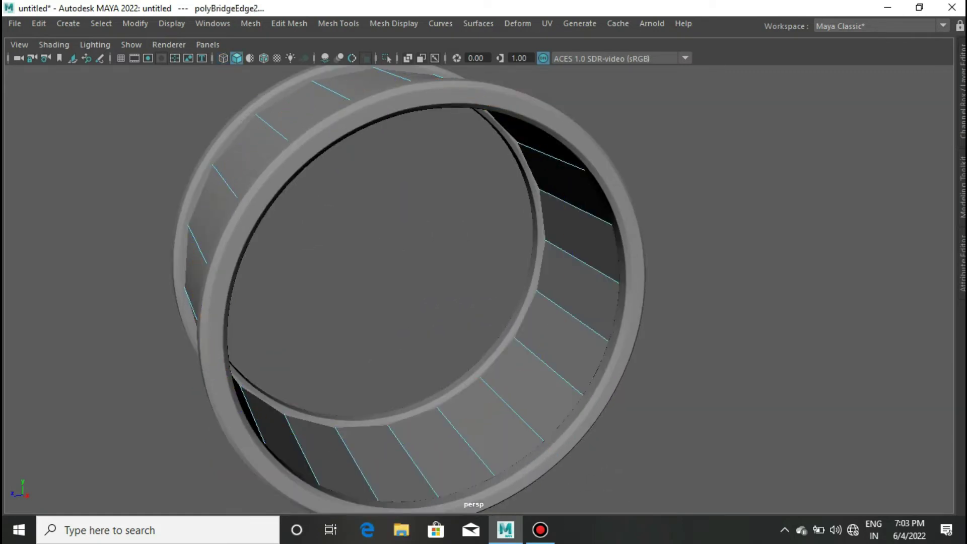
pyautogui.keyDown('shift'); pyautogui.moveTo(399, 266); pyautogui.dragTo(324, 265, button='right'); pyautogui.keyUp('shift')
pyautogui.click(503, 403)
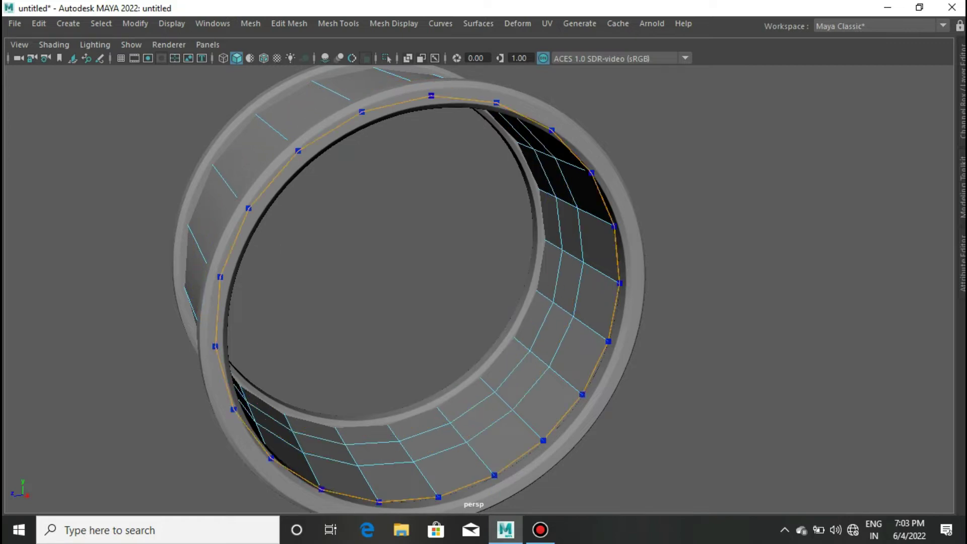
pyautogui.keyDown('alt'); pyautogui.moveTo(504, 403); pyautogui.dragTo(471, 505); pyautogui.keyUp('alt')
pyautogui.scroll(5, 435, 423)
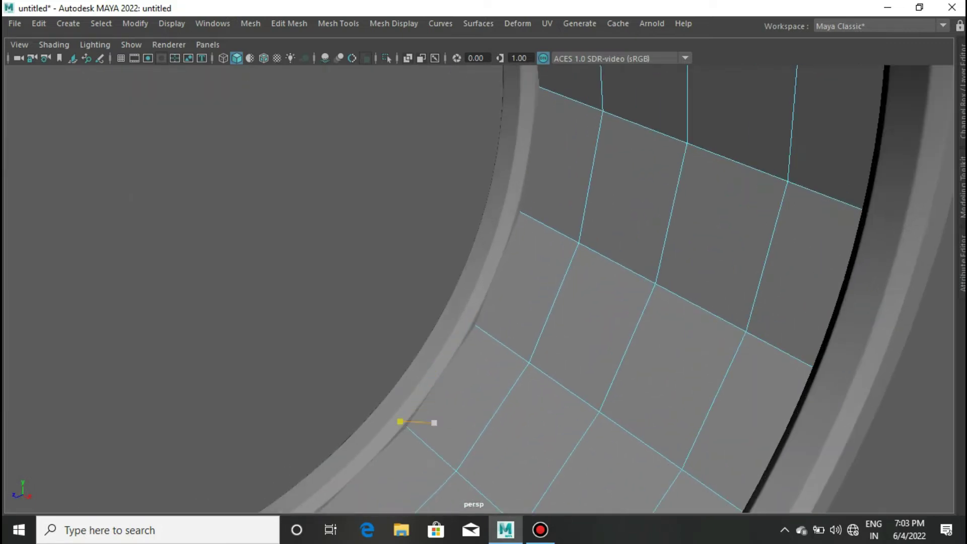
pyautogui.scroll(-3, 435, 423)
pyautogui.scroll(-3, 435, 422)
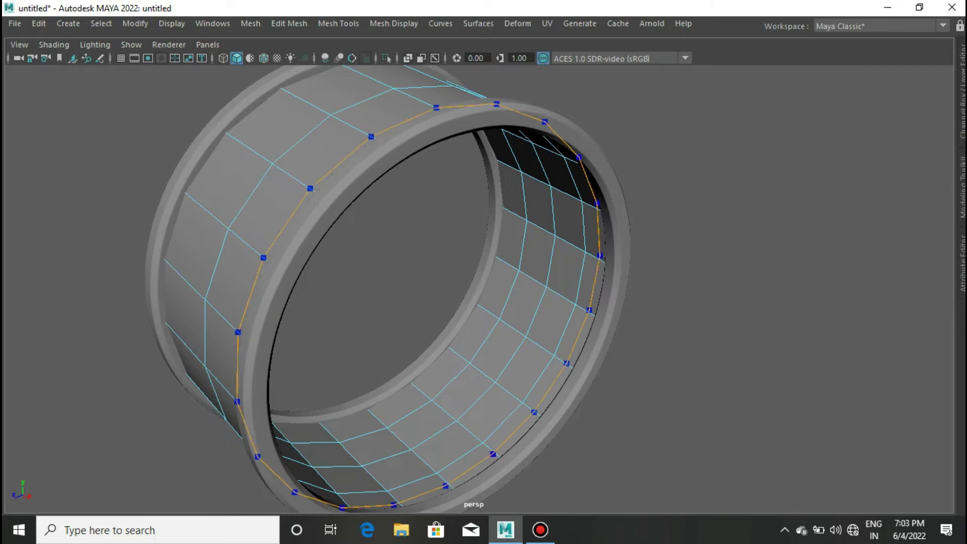
pyautogui.scroll(-5, 447, 423)
pyautogui.keyDown('alt'); pyautogui.moveTo(448, 424); pyautogui.dragTo(495, 399); pyautogui.keyUp('alt')
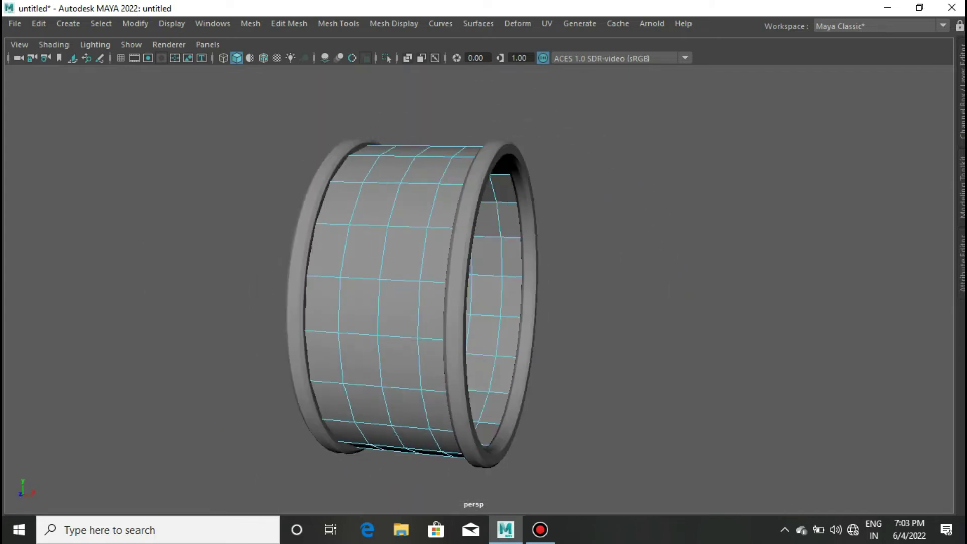
# Step: Select the ring object and choose Assign New Material
pyautogui.moveTo(557, 142); pyautogui.dragTo(619, 116, button='right')
pyautogui.scroll(3, 495, 271)
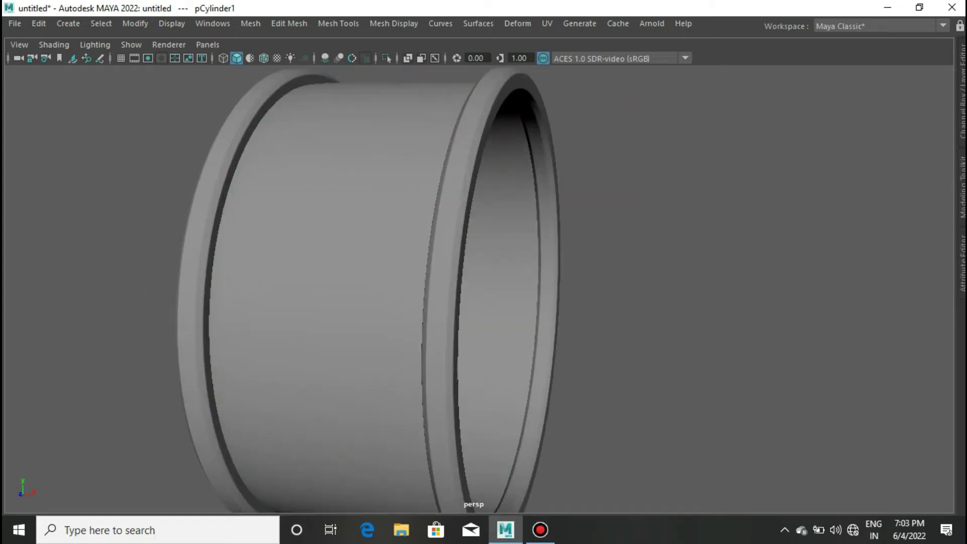
pyautogui.scroll(-5, 494, 271)
pyautogui.moveTo(188, 112); pyautogui.dragTo(303, 194)
pyautogui.moveTo(477, 138); pyautogui.dragTo(470, 499, button='right')
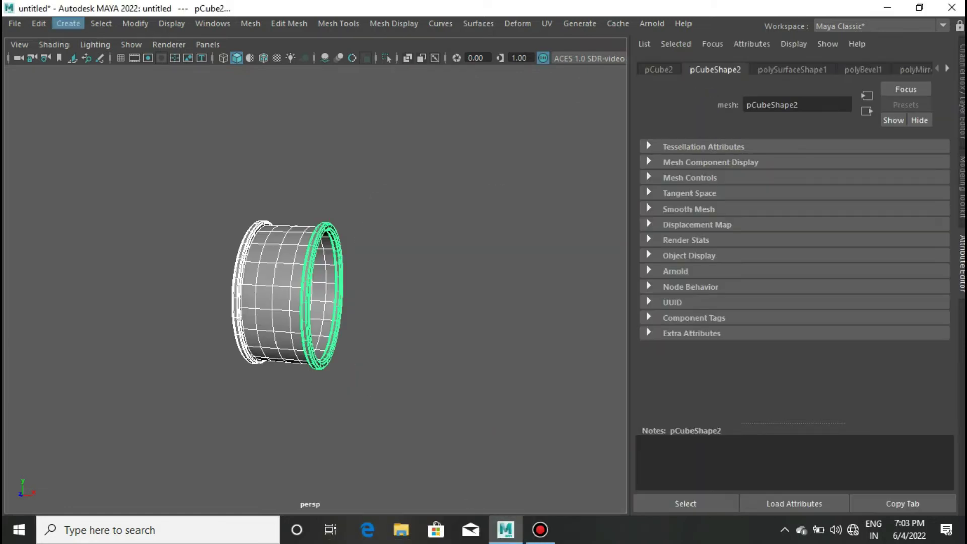
# Step: Delete the ring's history and give its Blinn material a dark grey colour (V 0.140)
pyautogui.click(39, 23)
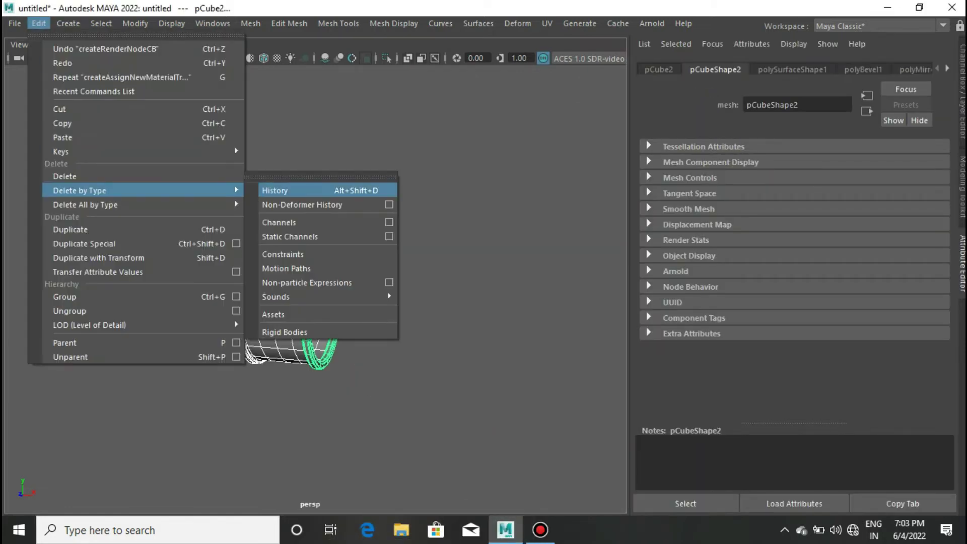
pyautogui.click(283, 191)
pyautogui.click(772, 229)
pyautogui.click(746, 283)
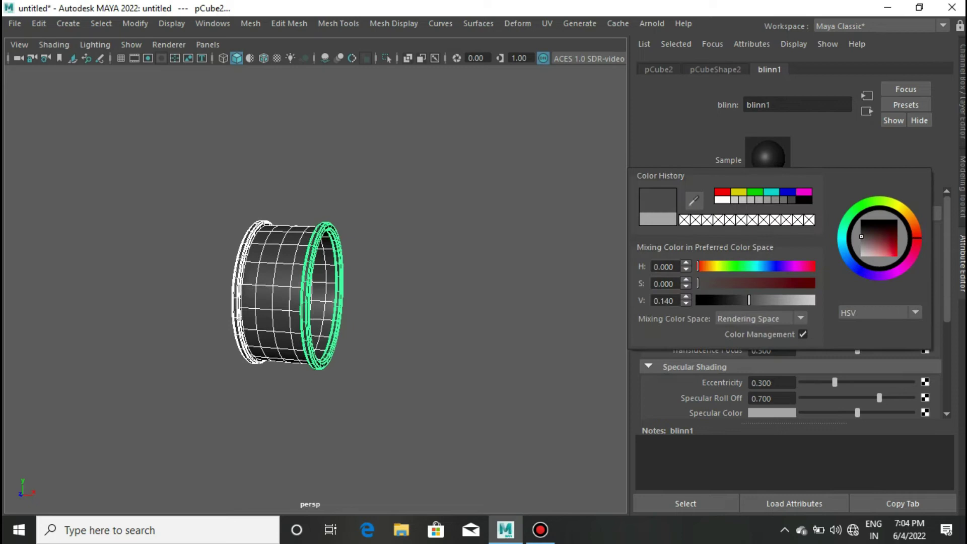
pyautogui.hotkey('ctrl', 'a')
pyautogui.click(403, 292)
pyautogui.moveTo(484, 282)
pyautogui.keyDown('alt'); pyautogui.mouseDown()
pyautogui.moveTo(509, 282)
pyautogui.moveTo(499, 282)
pyautogui.mouseUp(); pyautogui.keyUp('alt')
# Step: In the front view, framed on the band, create a new polygon cube beside it
pyautogui.scroll(3, 453, 302)
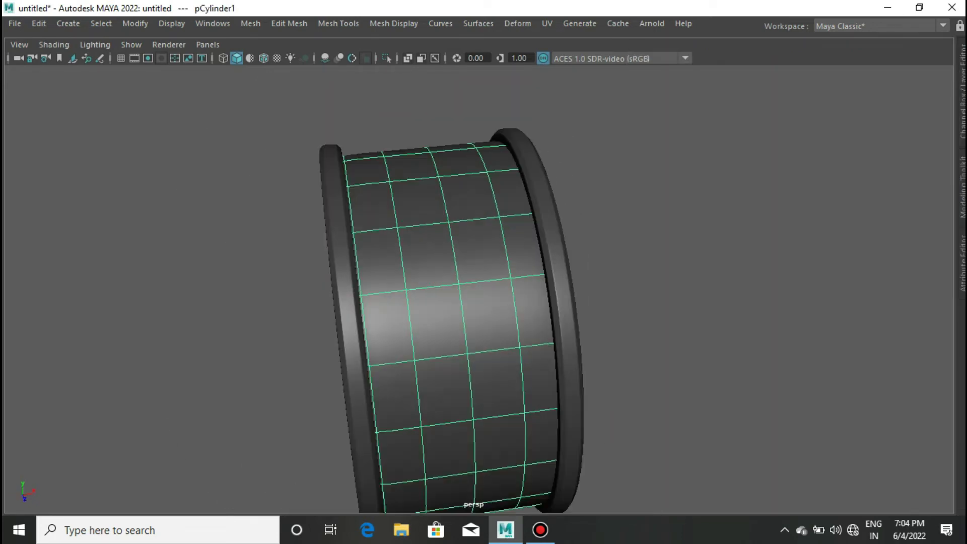
pyautogui.press('space')
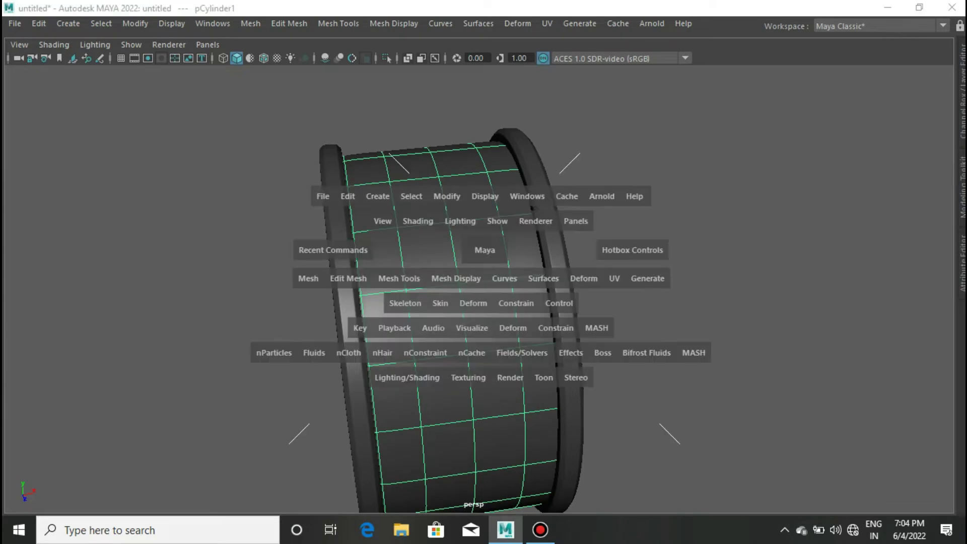
pyautogui.moveTo(470, 249); pyautogui.dragTo(470, 282)
pyautogui.press('f')
pyautogui.keyDown('shift'); pyautogui.moveTo(511, 153); pyautogui.dragTo(504, 251, button='right'); pyautogui.keyUp('shift')
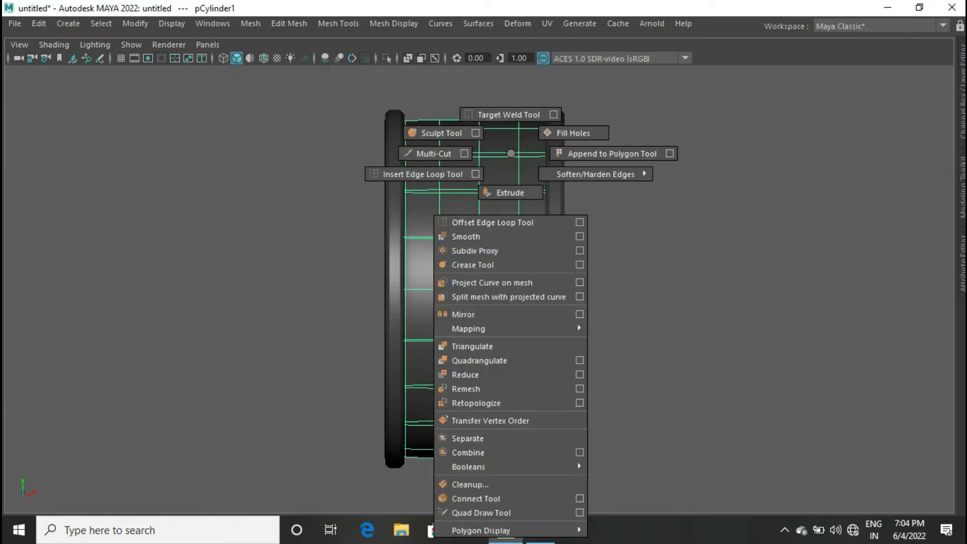
pyautogui.keyDown('shift'); pyautogui.moveTo(690, 172); pyautogui.dragTo(624, 188, button='right'); pyautogui.keyUp('shift')
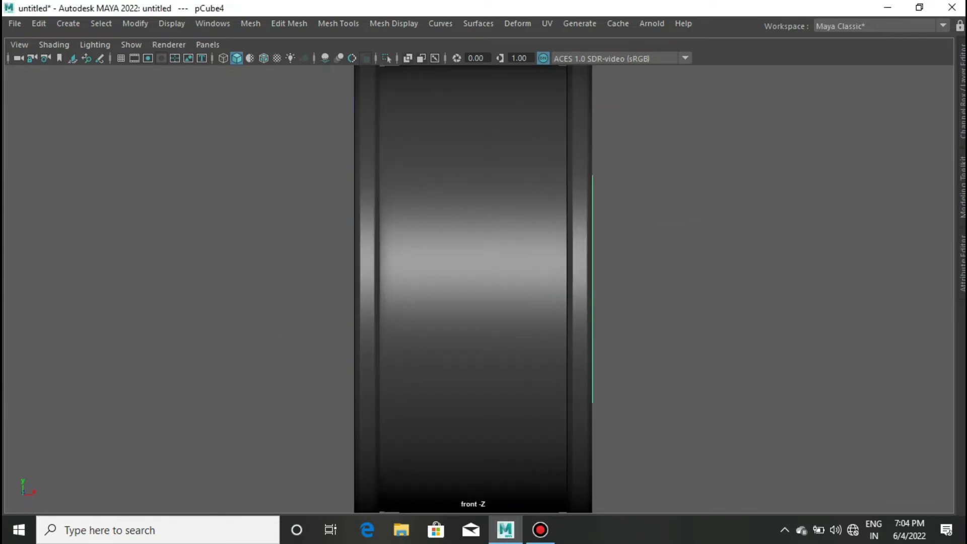
# Step: In wireframe, scale pCube4 down to a small flat slab and move it up
pyautogui.press('4')
pyautogui.moveTo(479, 289); pyautogui.dragTo(454, 289)
pyautogui.scroll(1, 479, 289)
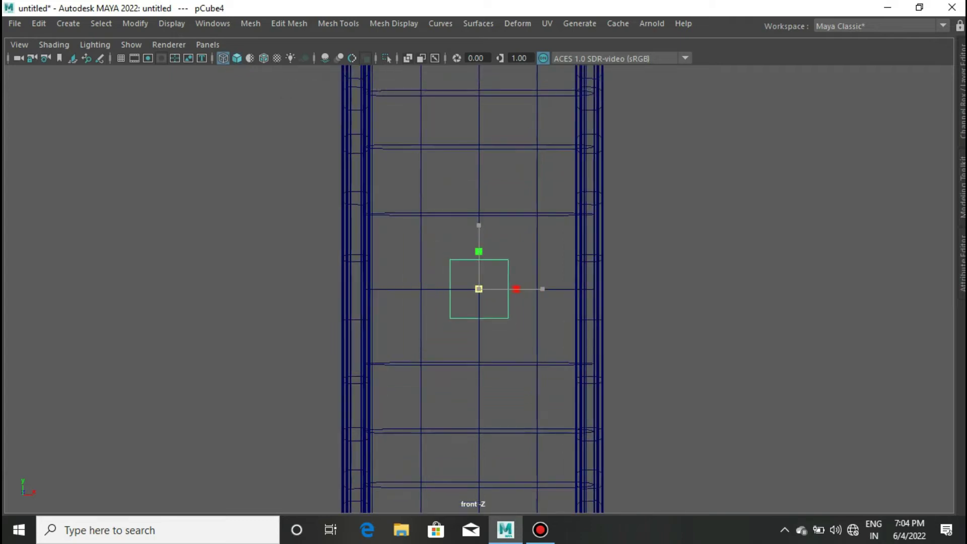
pyautogui.scroll(2, 478, 290)
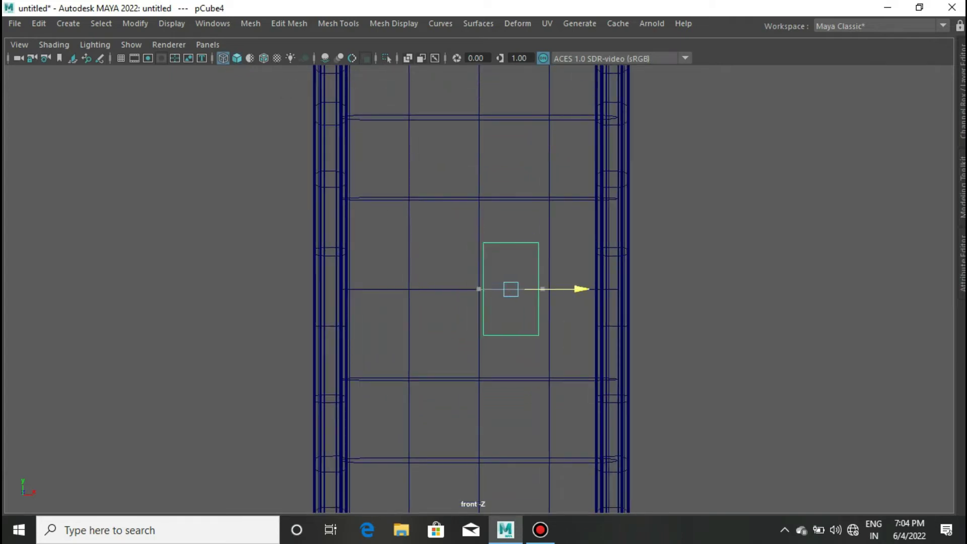
pyautogui.moveTo(511, 242); pyautogui.dragTo(510, 201)
pyautogui.scroll(1, 485, 257)
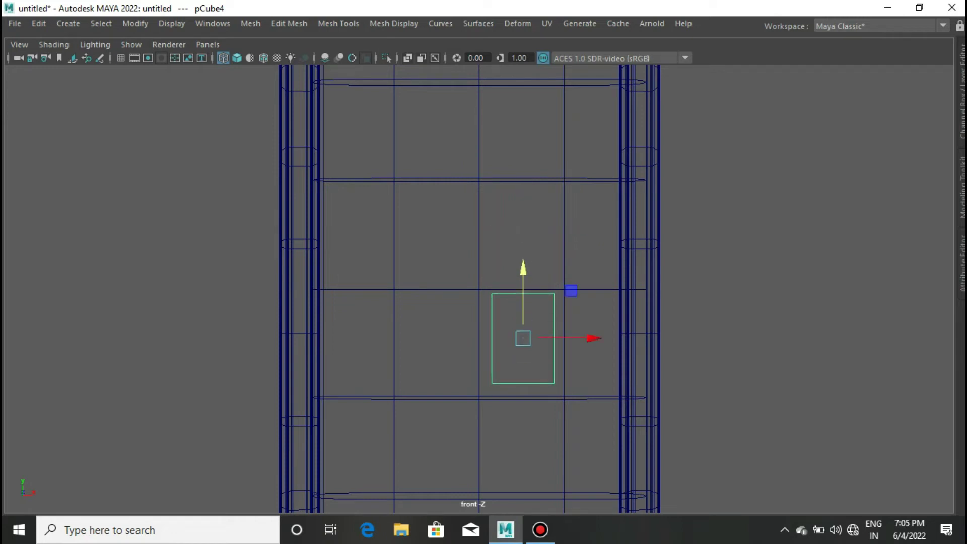
pyautogui.keyDown('alt'); pyautogui.moveTo(484, 287); pyautogui.dragTo(554, 252); pyautogui.keyUp('alt')
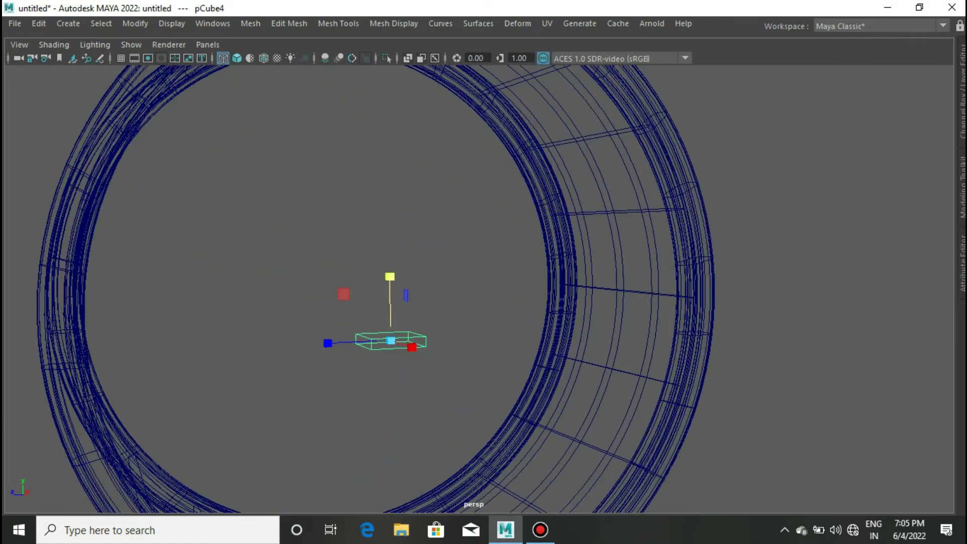
# Step: Bevel the stud cube's edges, including the bottom ones, at fraction 0.5 and preview the smoothing
pyautogui.keyDown('alt'); pyautogui.moveTo(483, 288); pyautogui.dragTo(585, 282); pyautogui.keyUp('alt')
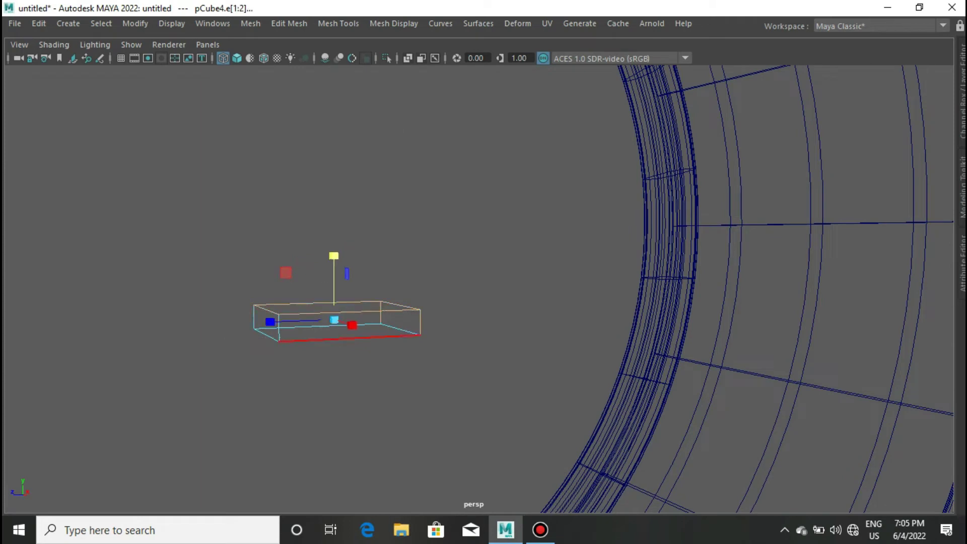
pyautogui.hotkey('ctrl', 'b')
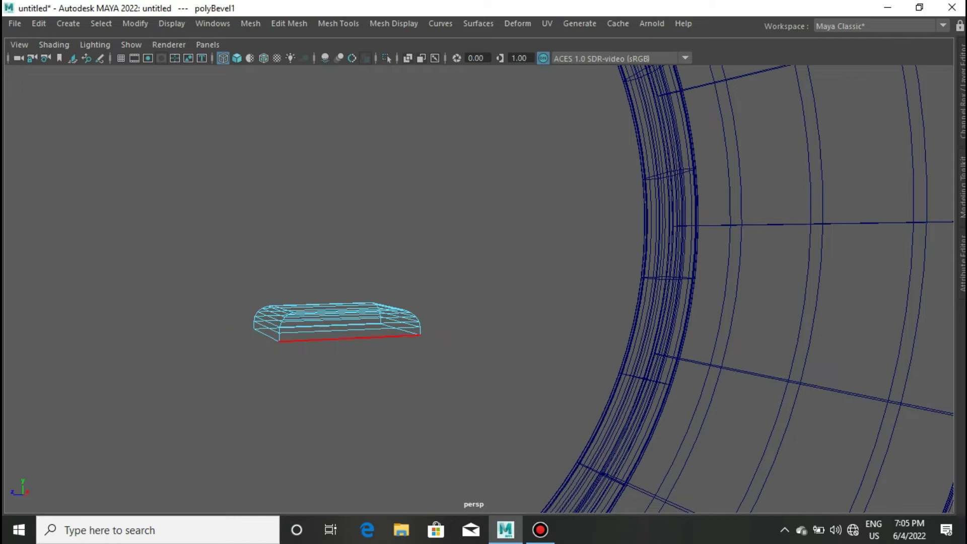
pyautogui.keyDown('alt'); pyautogui.moveTo(343, 340); pyautogui.dragTo(282, 353); pyautogui.keyUp('alt')
pyautogui.keyDown('alt'); pyautogui.moveTo(483, 252); pyautogui.dragTo(494, 312); pyautogui.keyUp('alt')
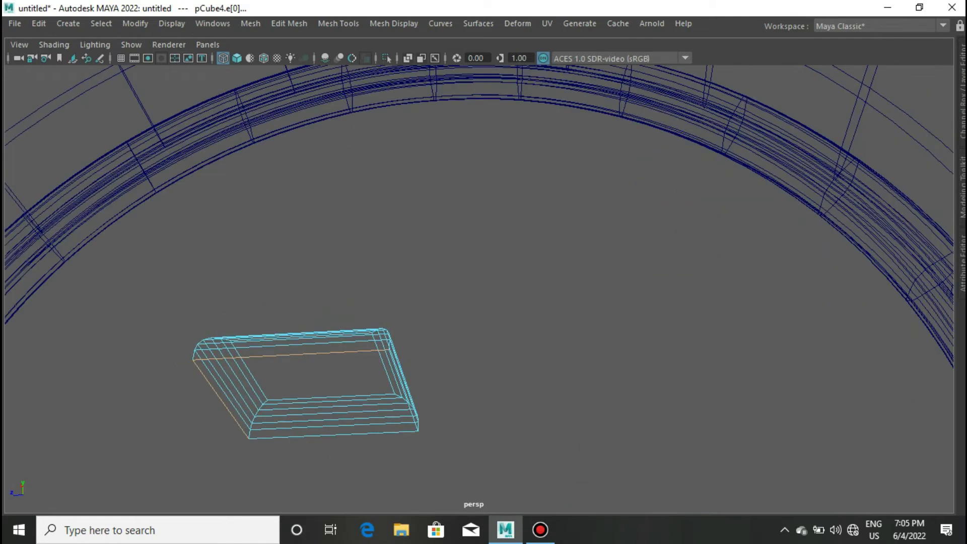
pyautogui.keyDown('alt'); pyautogui.moveTo(484, 252); pyautogui.dragTo(454, 227); pyautogui.keyUp('alt')
pyautogui.hotkey('ctrl', 'b')
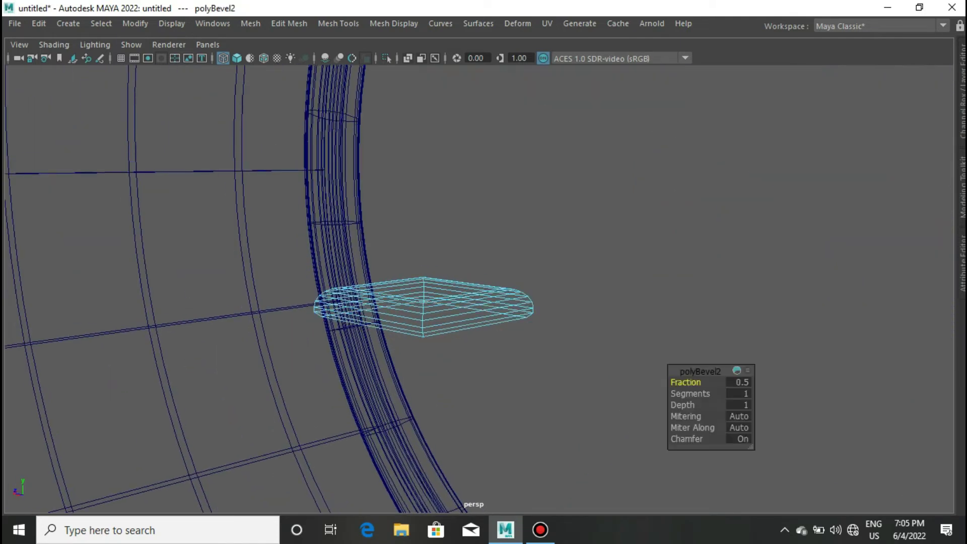
pyautogui.press('3')
pyautogui.press('1')
pyautogui.press('5')
# Step: Insert extra edge loops across the cube's top face, then select the whole cube
pyautogui.moveTo(483, 252)
pyautogui.keyDown('alt'); pyautogui.mouseDown()
pyautogui.moveTo(504, 212)
pyautogui.moveTo(535, 191)
pyautogui.mouseUp(); pyautogui.keyUp('alt')
pyautogui.keyDown('shift'); pyautogui.moveTo(670, 255); pyautogui.dragTo(670, 257, button='right'); pyautogui.keyUp('shift')
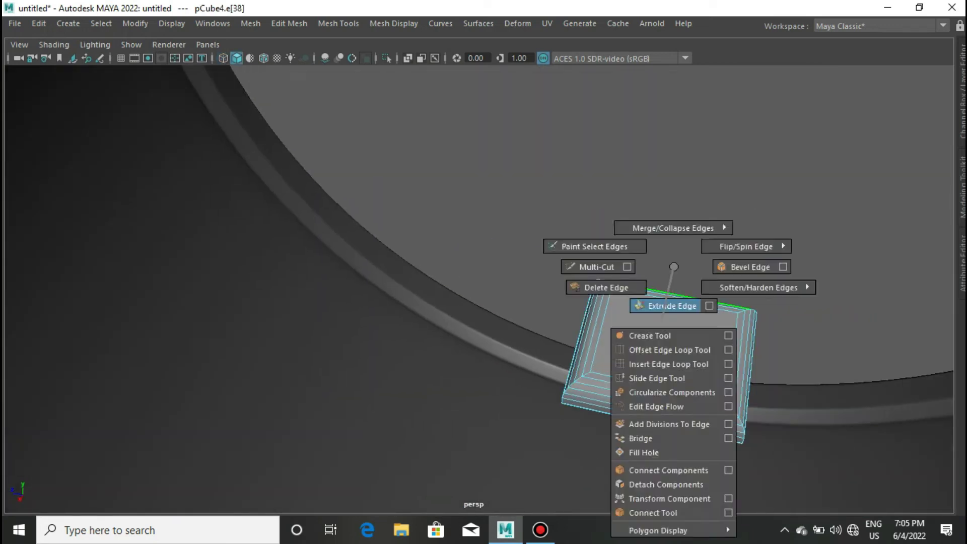
pyautogui.keyDown('shift'); pyautogui.moveTo(635, 307); pyautogui.dragTo(649, 367, button='right'); pyautogui.keyUp('shift')
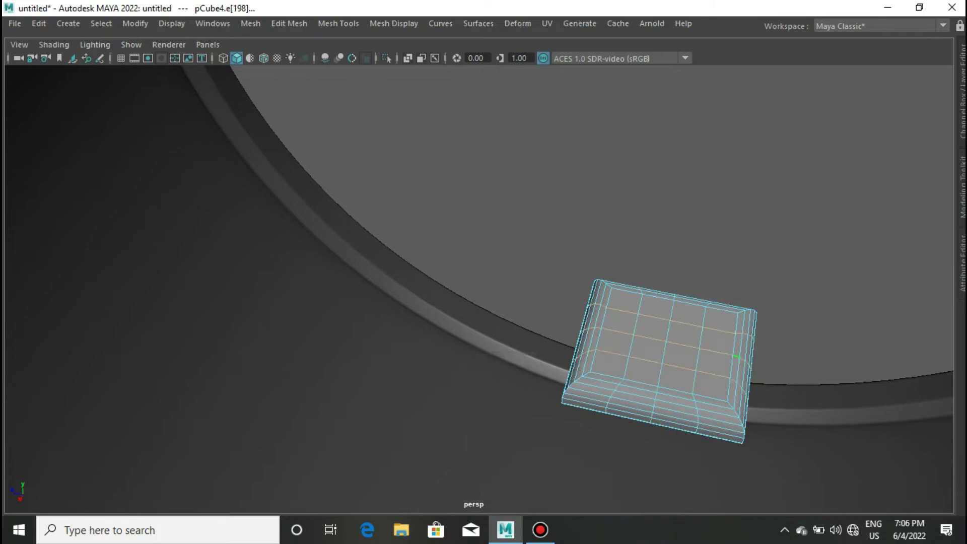
pyautogui.moveTo(699, 348); pyautogui.dragTo(756, 119, button='right')
pyautogui.moveTo(678, 342); pyautogui.dragTo(706, 531, button='right')
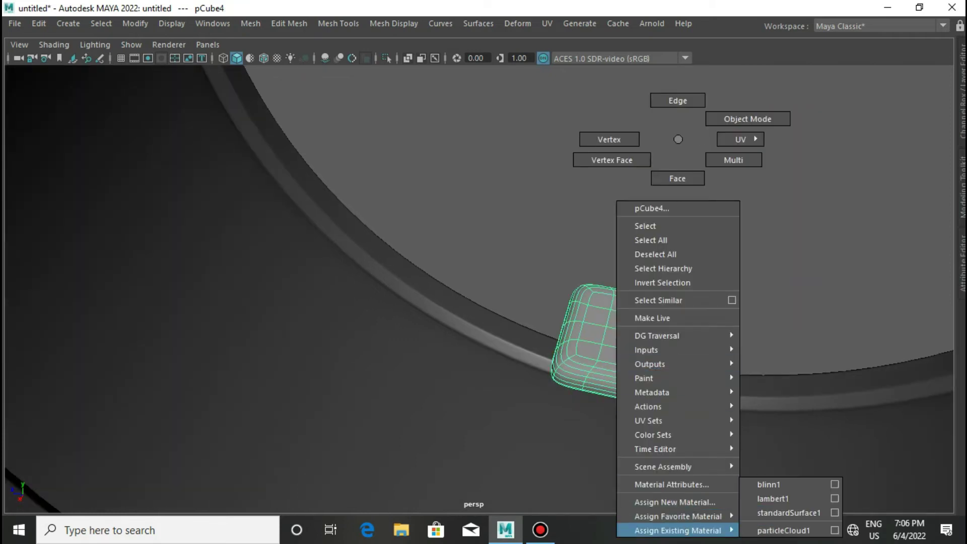
# Step: Assign blinn1 to pCube4, zoom out around the ring band, and restore the full interface
pyautogui.scroll(-5, 484, 289)
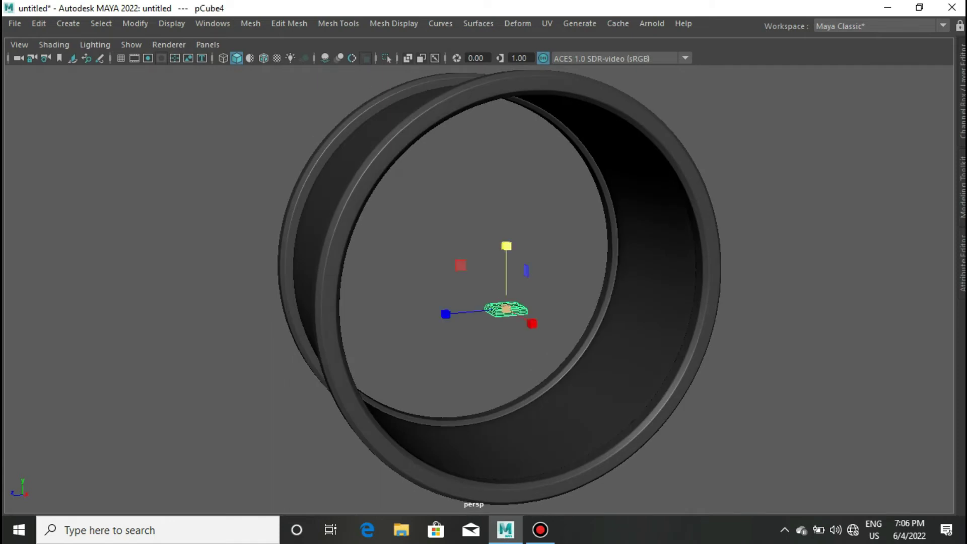
pyautogui.scroll(-3, 484, 282)
pyautogui.moveTo(484, 282)
pyautogui.keyDown('alt'); pyautogui.mouseDown()
pyautogui.moveTo(584, 262)
pyautogui.moveTo(554, 267)
pyautogui.mouseUp(); pyautogui.keyUp('alt')
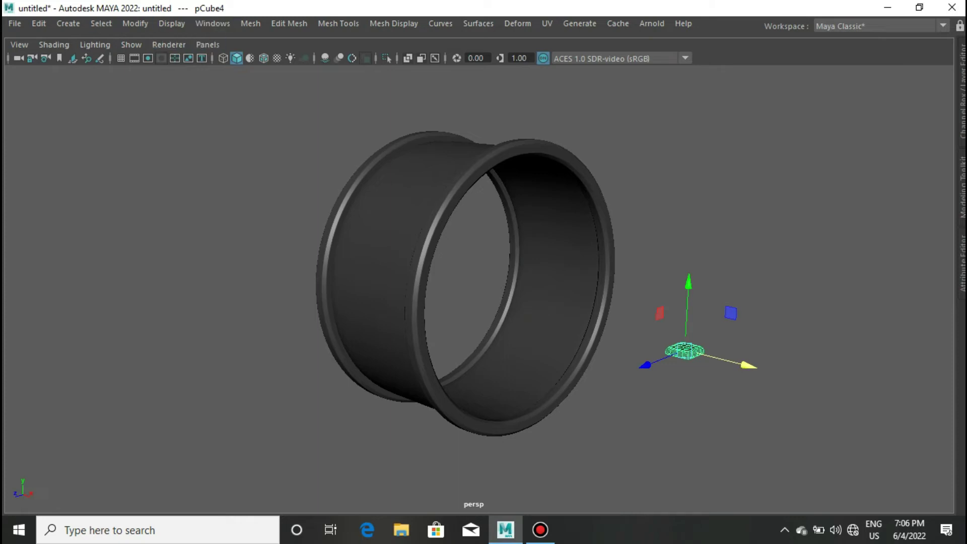
pyautogui.hotkey('ctrl', 'space')
# Step: Create MASH1 from pCube4 on the MASH shelf and show MASH1_Distribute in the Outliner and Attribute Editor
pyautogui.click(613, 65)
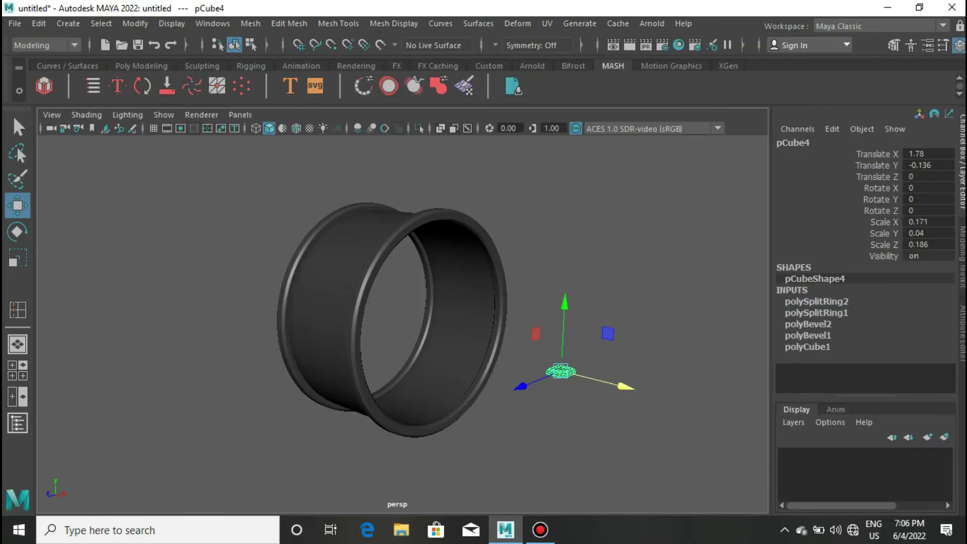
pyautogui.scroll(2, 398, 312)
pyautogui.click(142, 66)
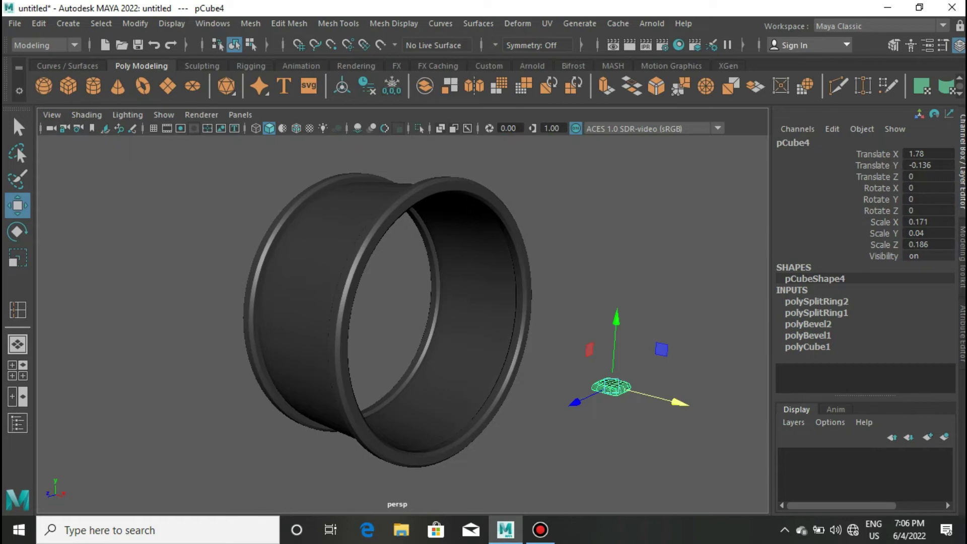
pyautogui.keyDown('alt'); pyautogui.moveTo(403, 312); pyautogui.dragTo(434, 302); pyautogui.keyUp('alt')
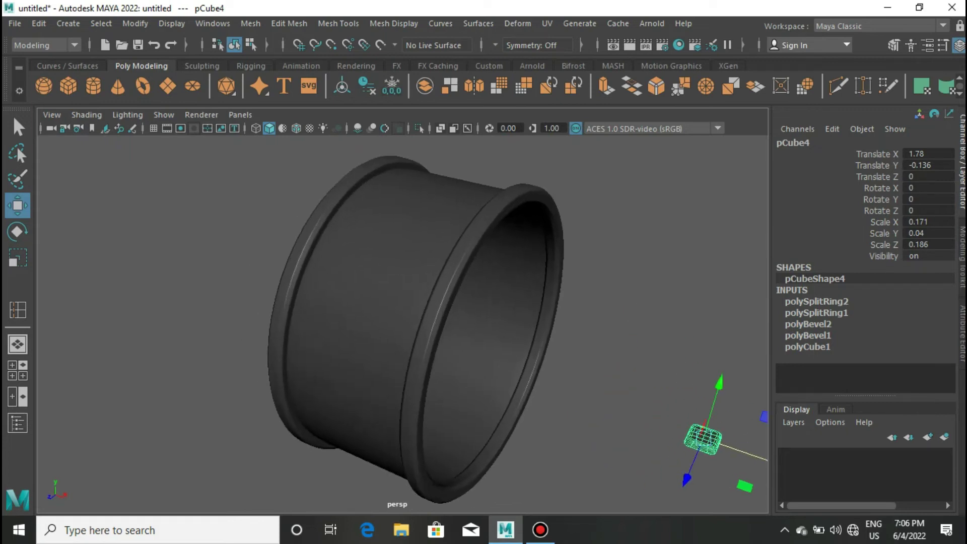
pyautogui.scroll(-2, 403, 312)
pyautogui.click(613, 66)
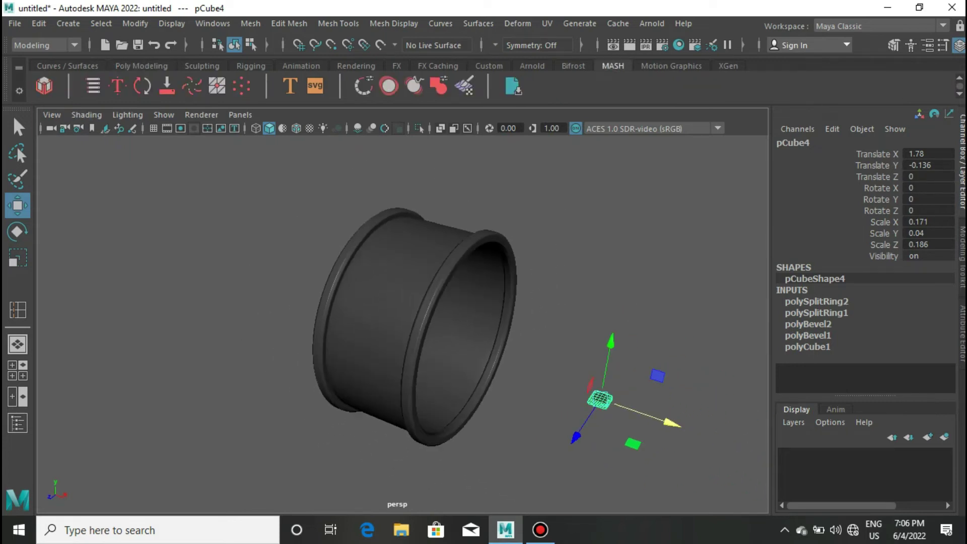
pyautogui.click(44, 86)
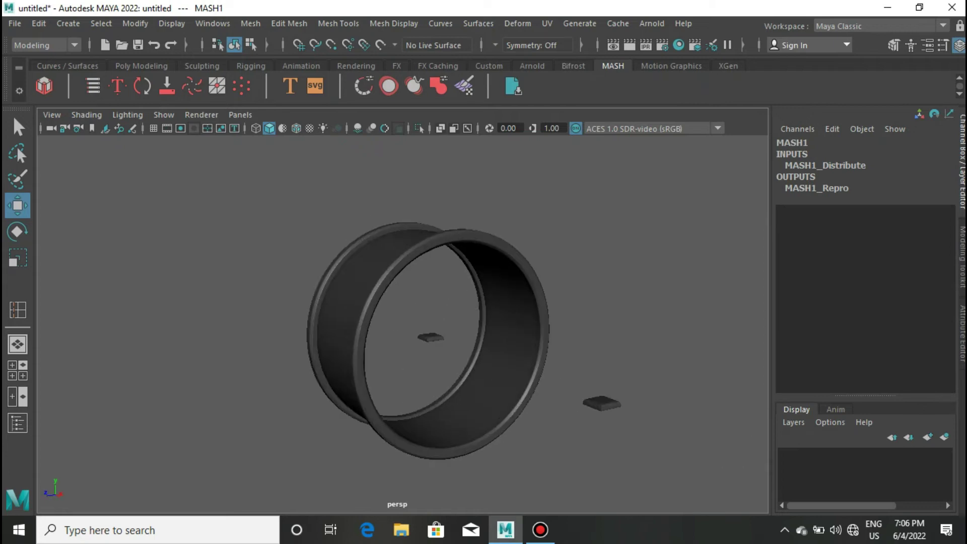
pyautogui.click(18, 423)
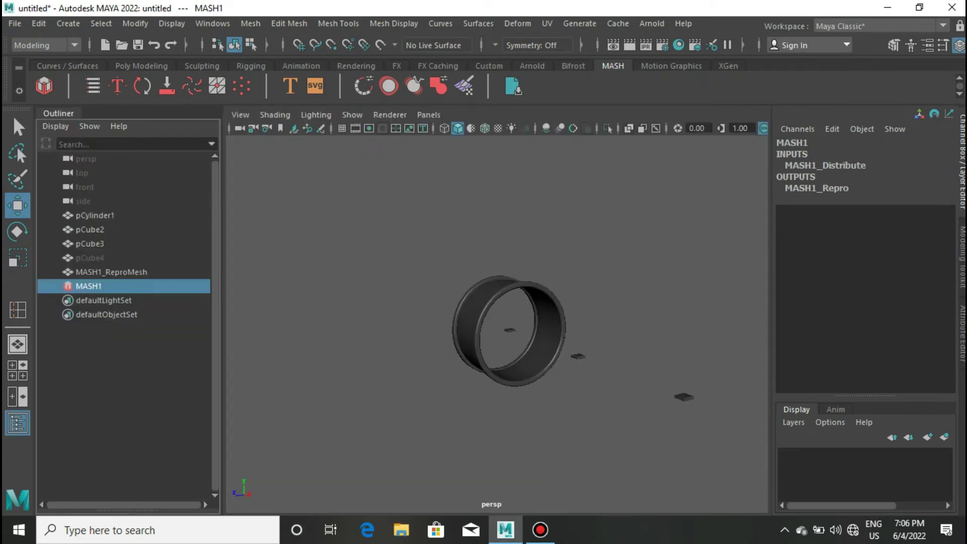
pyautogui.hotkey('ctrl', 'a')
# Step: Set MASH1 distribution to Mesh on pCylinderShape1, Face Centre method, 20 points
pyautogui.click(784, 260)
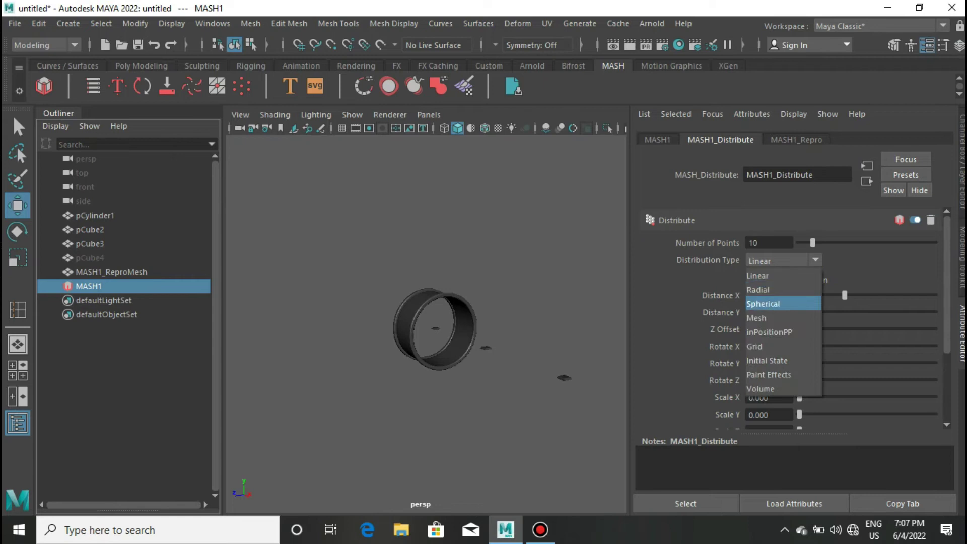
pyautogui.click(766, 304)
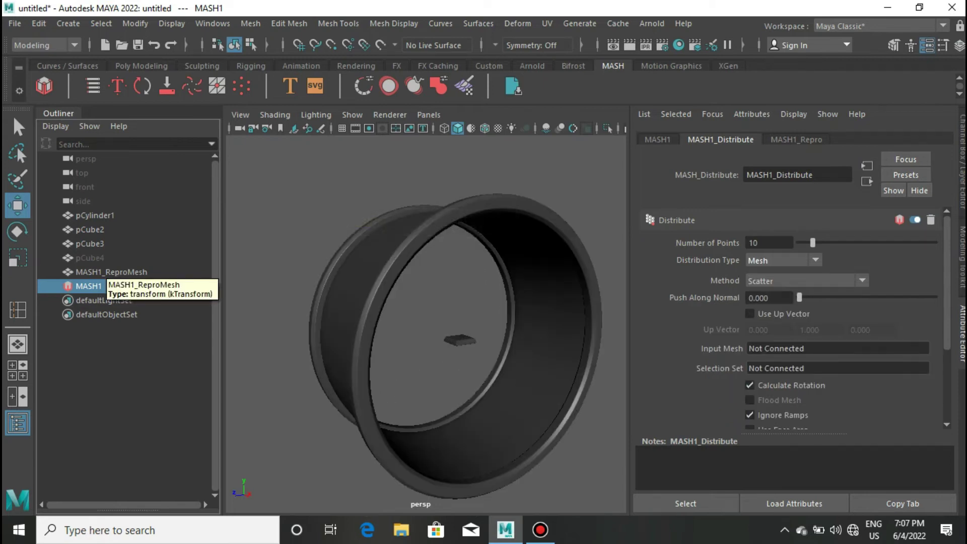
pyautogui.click(96, 217)
pyautogui.hotkey('ctrl', 'z')
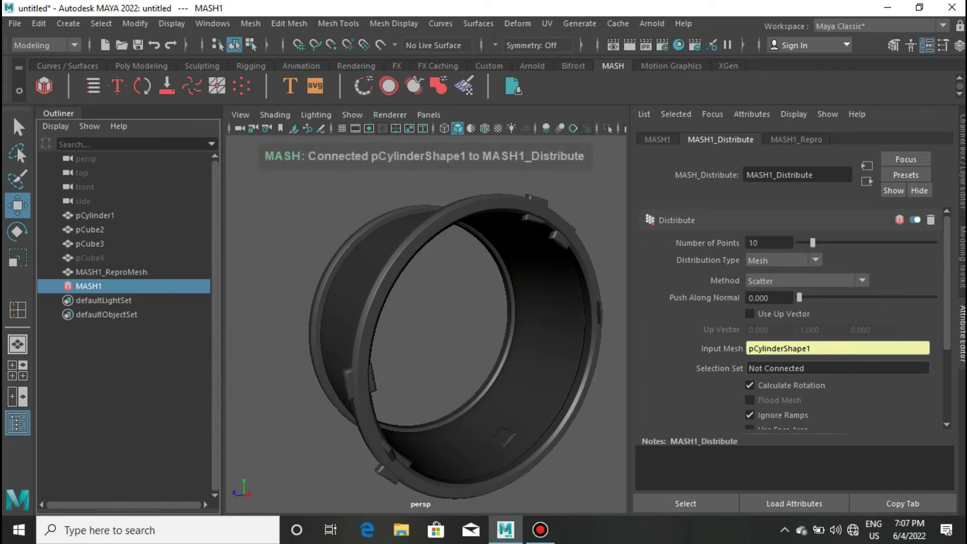
pyautogui.click(806, 280)
pyautogui.click(768, 339)
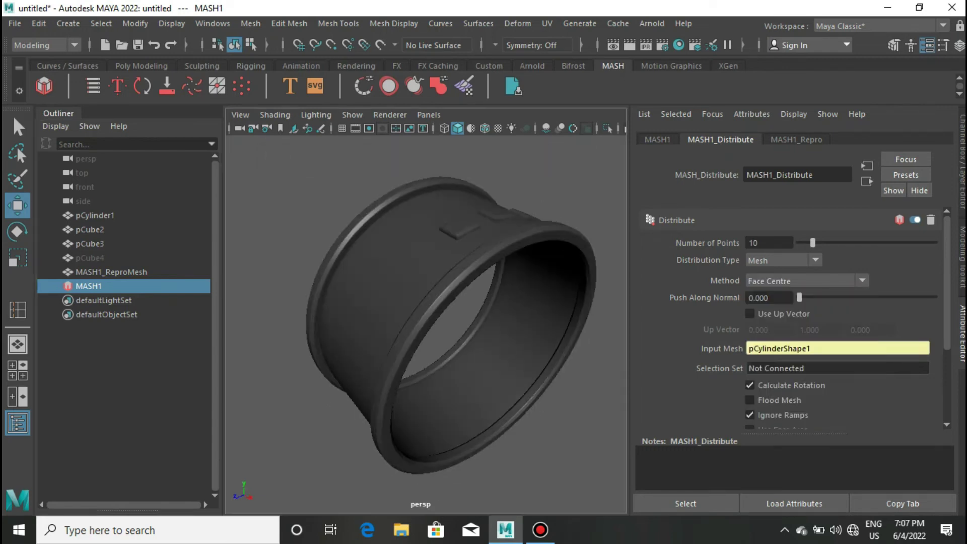
pyautogui.keyDown('alt'); pyautogui.moveTo(421, 302); pyautogui.dragTo(471, 282); pyautogui.keyUp('alt')
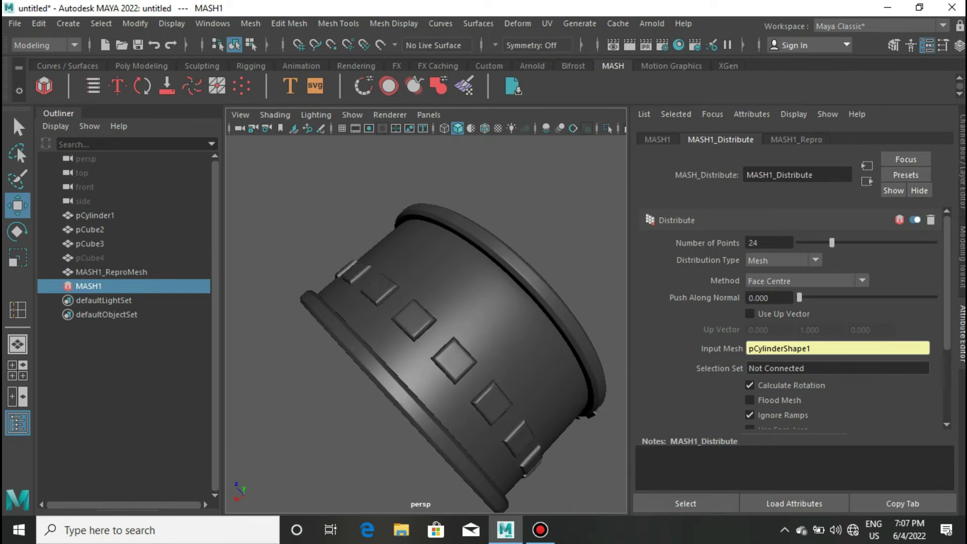
pyautogui.moveTo(429, 302)
pyautogui.keyDown('alt'); pyautogui.mouseDown()
pyautogui.moveTo(393, 312)
pyautogui.moveTo(403, 303)
pyautogui.mouseUp(); pyautogui.keyUp('alt')
# Step: Select MASH1_ReproMesh and view it from the top orthographic view in wireframe
pyautogui.click(111, 271)
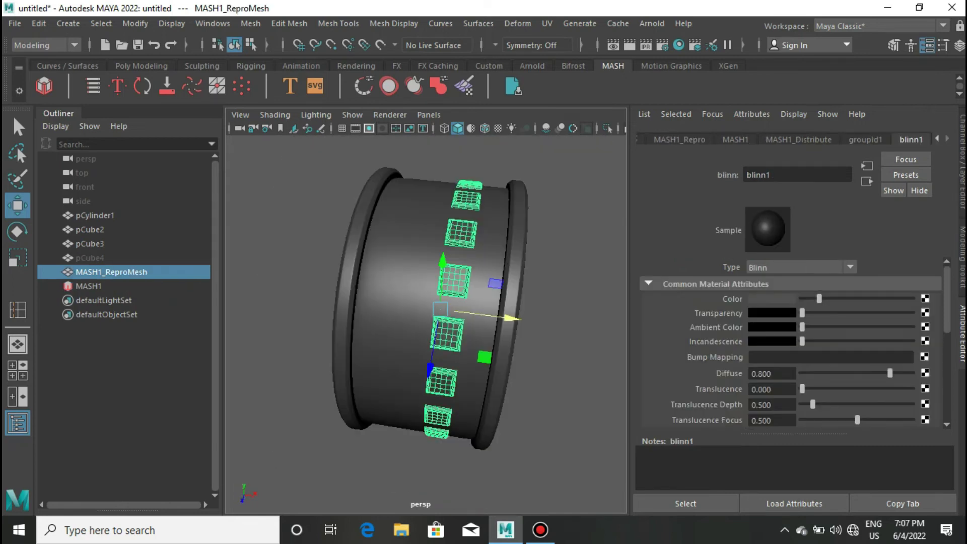
pyautogui.press('f')
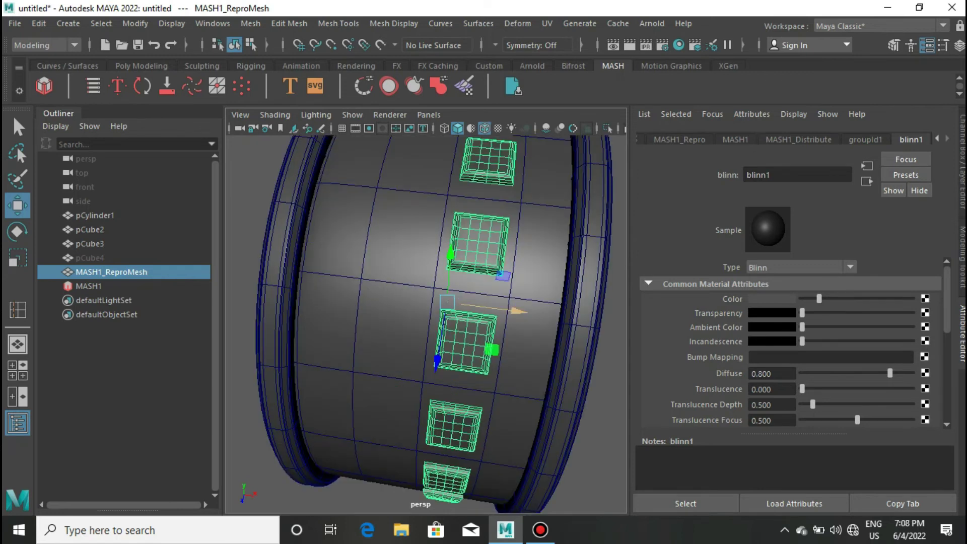
pyautogui.scroll(-5, 447, 138)
pyautogui.rightClick(446, 138)
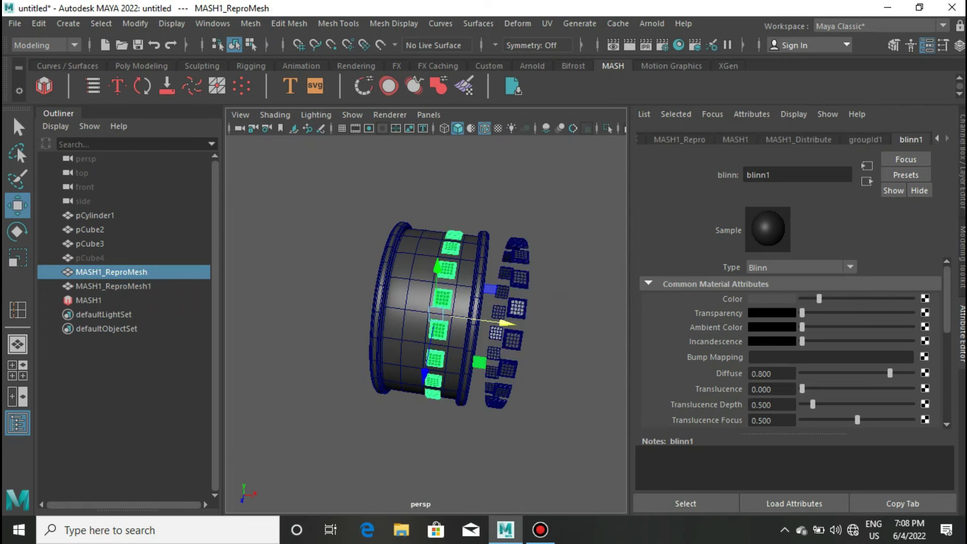
pyautogui.press('space')
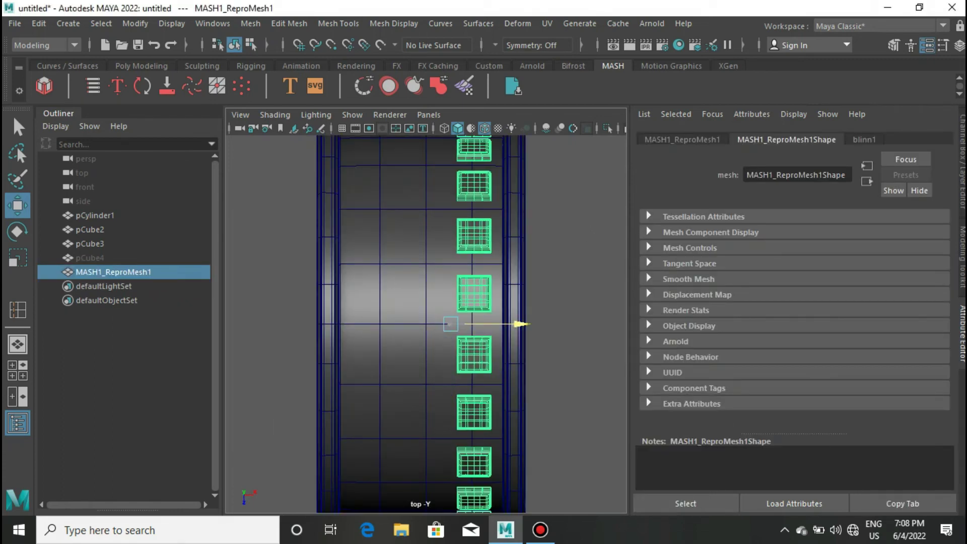
pyautogui.press('4')
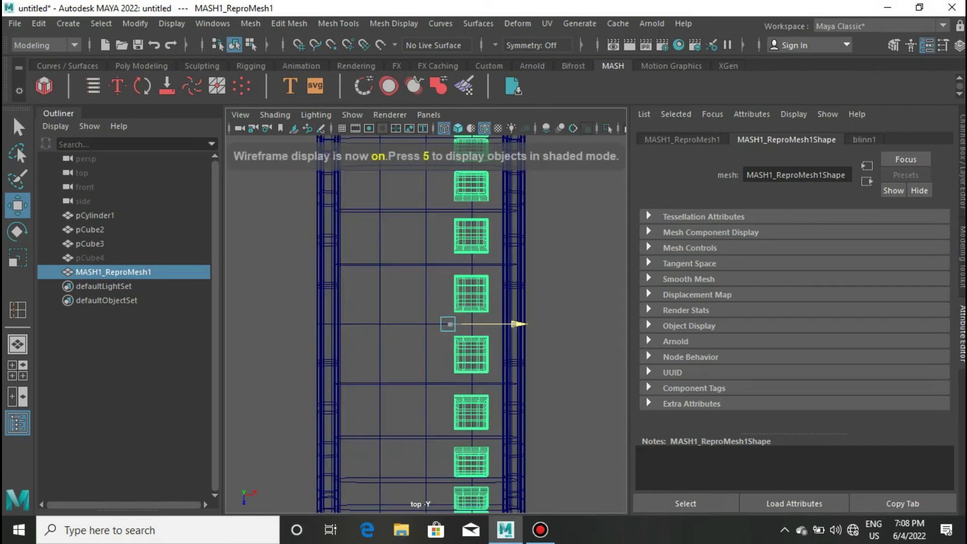
# Step: Duplicate the stud row and offset the copies beside it, then return to shaded full-screen view
pyautogui.hotkey('ctrl', 'd')
pyautogui.moveTo(494, 324); pyautogui.dragTo(410, 324)
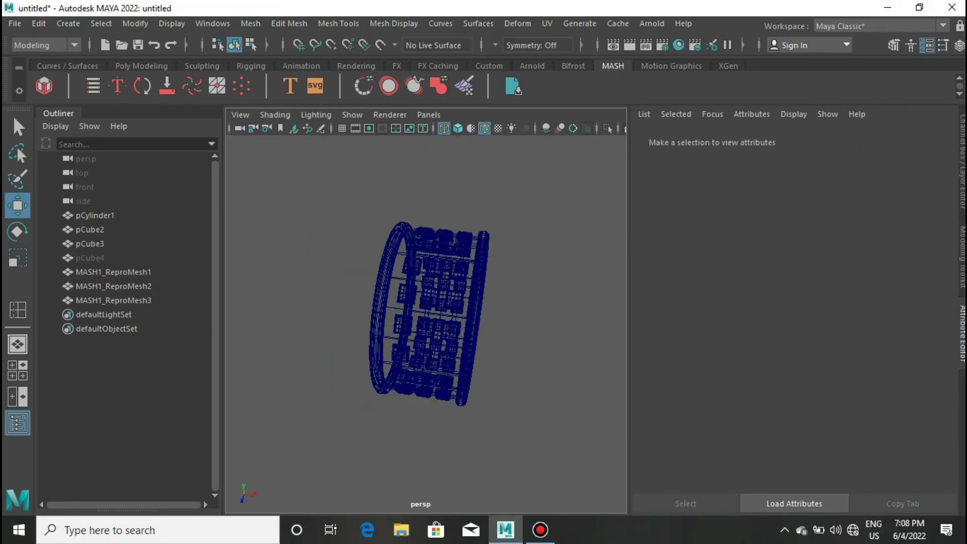
pyautogui.press('5')
pyautogui.keyDown('alt'); pyautogui.moveTo(426, 322); pyautogui.dragTo(383, 322); pyautogui.keyUp('alt')
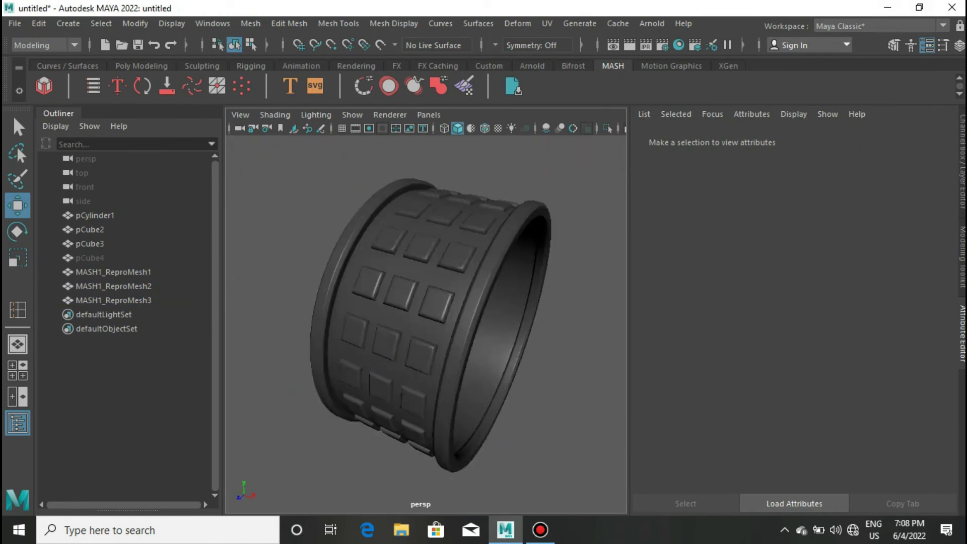
pyautogui.click(18, 423)
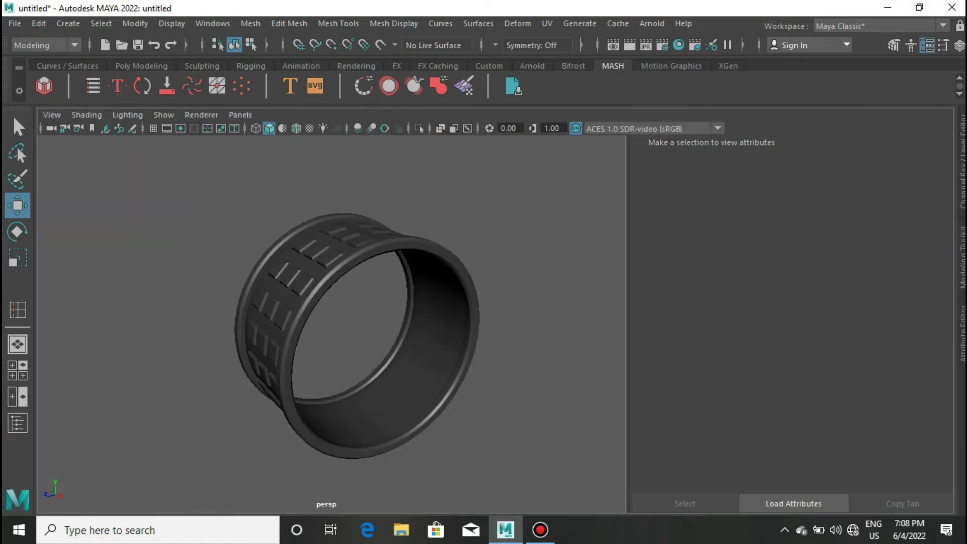
pyautogui.hotkey('ctrl', 'space')
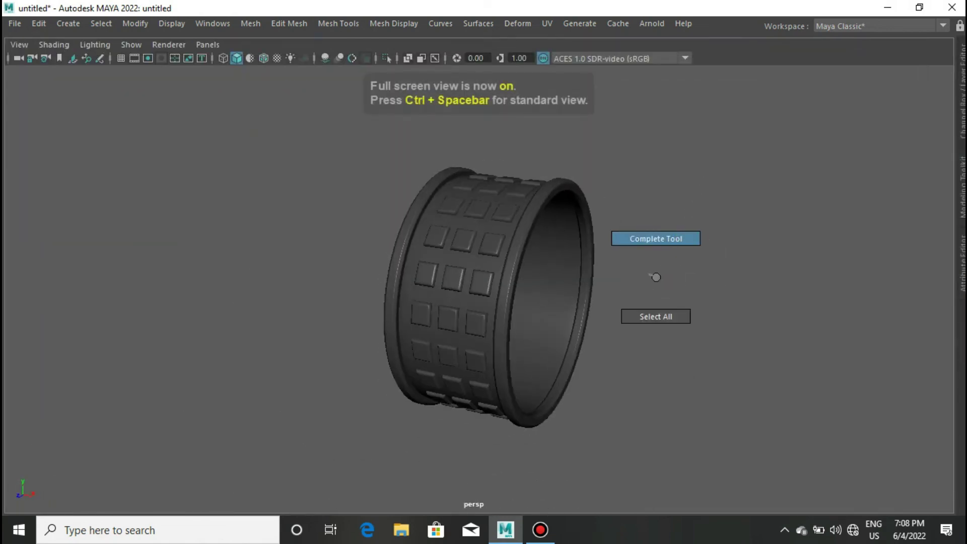
# Step: Select all the ring's parts and combine them into one mesh, pCube5
pyautogui.moveTo(656, 277); pyautogui.dragTo(656, 316, button='right')
pyautogui.press('f')
pyautogui.moveTo(484, 303)
pyautogui.keyDown('alt'); pyautogui.mouseDown()
pyautogui.moveTo(524, 302)
pyautogui.moveTo(504, 282)
pyautogui.moveTo(469, 313)
pyautogui.moveTo(484, 282)
pyautogui.moveTo(484, 322)
pyautogui.moveTo(484, 252)
pyautogui.moveTo(484, 312)
pyautogui.moveTo(504, 262)
pyautogui.mouseUp(); pyautogui.keyUp('alt')
pyautogui.click(755, 353)
pyautogui.scroll(5, 484, 302)
pyautogui.scroll(-5, 484, 302)
pyautogui.scroll(-5, 483, 302)
pyautogui.click(324, 324)
pyautogui.moveTo(484, 303)
pyautogui.keyDown('alt'); pyautogui.mouseDown()
pyautogui.moveTo(464, 282)
pyautogui.moveTo(484, 282)
pyautogui.moveTo(484, 242)
pyautogui.moveTo(484, 292)
pyautogui.moveTo(494, 287)
pyautogui.moveTo(484, 252)
pyautogui.moveTo(484, 262)
pyautogui.moveTo(503, 252)
pyautogui.moveTo(524, 272)
pyautogui.moveTo(454, 292)
pyautogui.moveTo(453, 302)
pyautogui.mouseUp(); pyautogui.keyUp('alt')
pyautogui.click(202, 302)
pyautogui.scroll(-2, 484, 302)
pyautogui.scroll(-3, 483, 302)
# Step: Duplicate the studded ring as pCube6 and move it to the right of the original
pyautogui.click(604, 282)
pyautogui.hotkey('ctrl', 'd')
pyautogui.moveTo(567, 295); pyautogui.dragTo(670, 317)
pyautogui.moveTo(534, 297)
pyautogui.keyDown('alt'); pyautogui.mouseDown()
pyautogui.moveTo(484, 282)
pyautogui.moveTo(534, 302)
pyautogui.moveTo(494, 292)
pyautogui.moveTo(554, 297)
pyautogui.moveTo(524, 302)
pyautogui.moveTo(508, 322)
pyautogui.mouseUp(); pyautogui.keyUp('alt')
# Step: Move pCube6 further right along X, briefly trying a rotation before returning to Move
pyautogui.moveTo(650, 313); pyautogui.dragTo(692, 324)
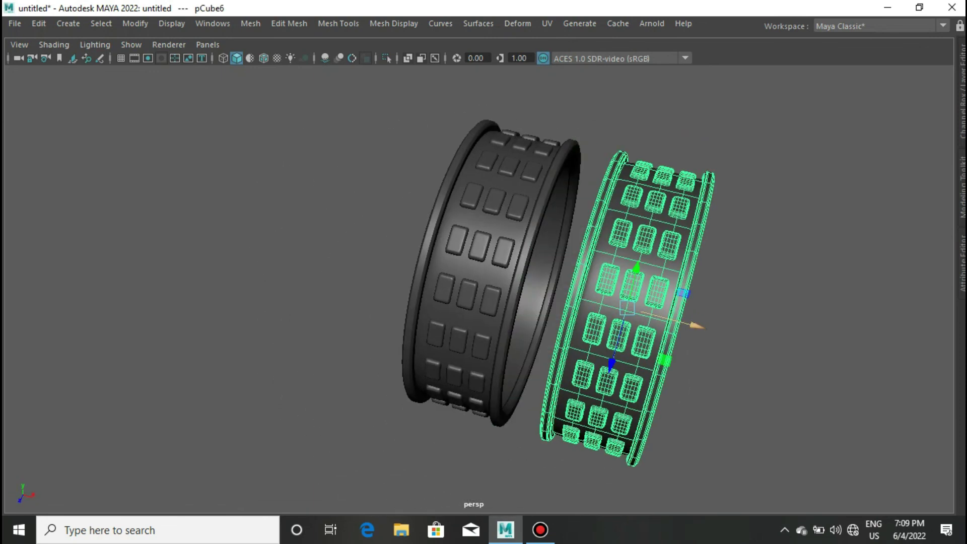
pyautogui.keyDown('alt'); pyautogui.moveTo(534, 302); pyautogui.dragTo(503, 282); pyautogui.keyUp('alt')
pyautogui.moveTo(690, 312)
pyautogui.mouseDown()
pyautogui.moveTo(655, 362)
pyautogui.moveTo(693, 308)
pyautogui.mouseUp()
pyautogui.press('w')
pyautogui.moveTo(625, 283); pyautogui.dragTo(687, 309)
pyautogui.moveTo(504, 302)
pyautogui.keyDown('alt'); pyautogui.mouseDown()
pyautogui.moveTo(534, 283)
pyautogui.moveTo(544, 292)
pyautogui.mouseUp(); pyautogui.keyUp('alt')
# Step: Deselect the rings and orbit for a final view of both rings side by side
pyautogui.click(453, 302)
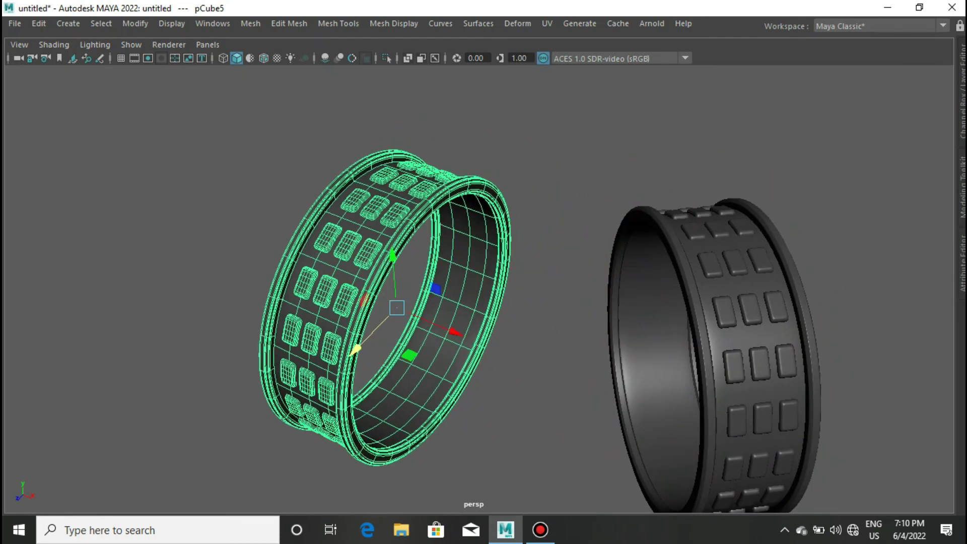
pyautogui.click(484, 152)
pyautogui.scroll(5, 484, 282)
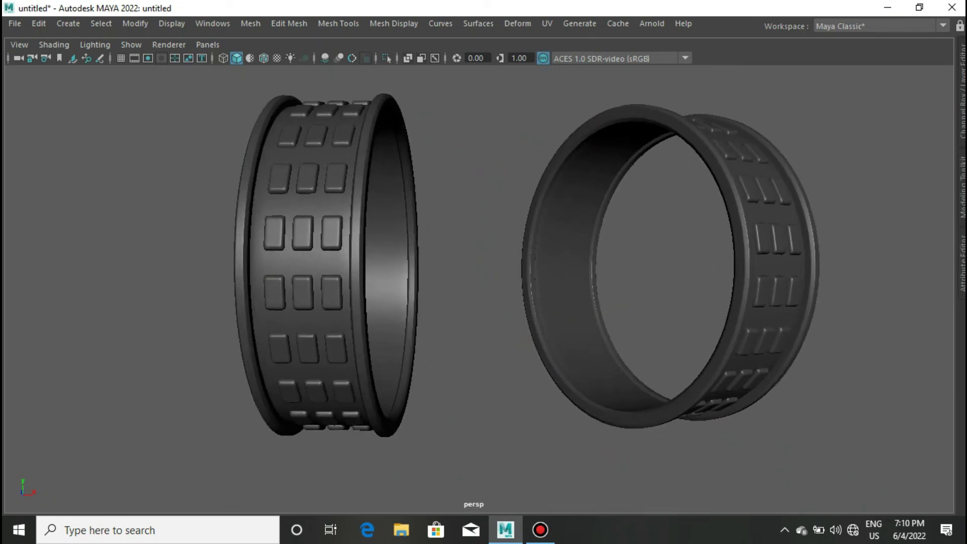
pyautogui.scroll(2, 483, 282)
pyautogui.keyDown('alt'); pyautogui.moveTo(484, 282); pyautogui.dragTo(524, 287); pyautogui.keyUp('alt')
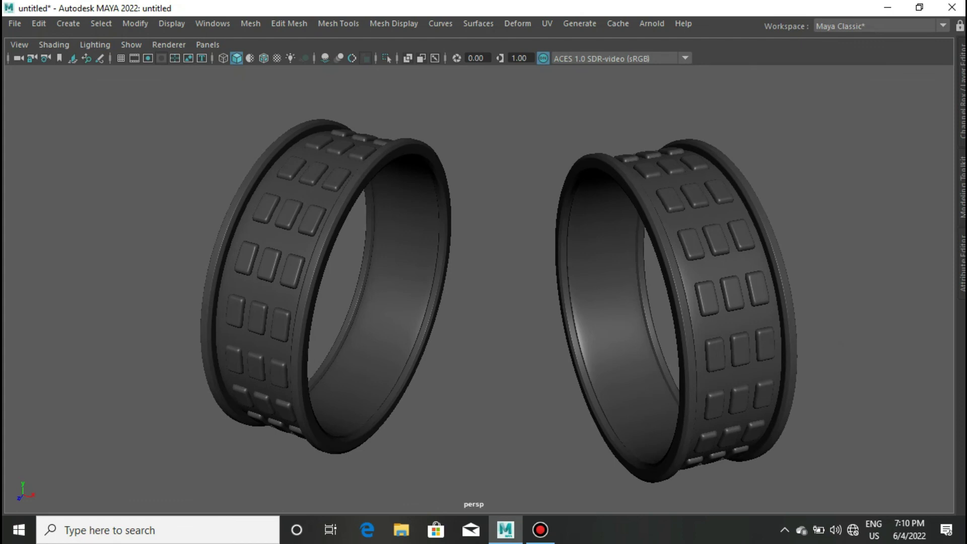